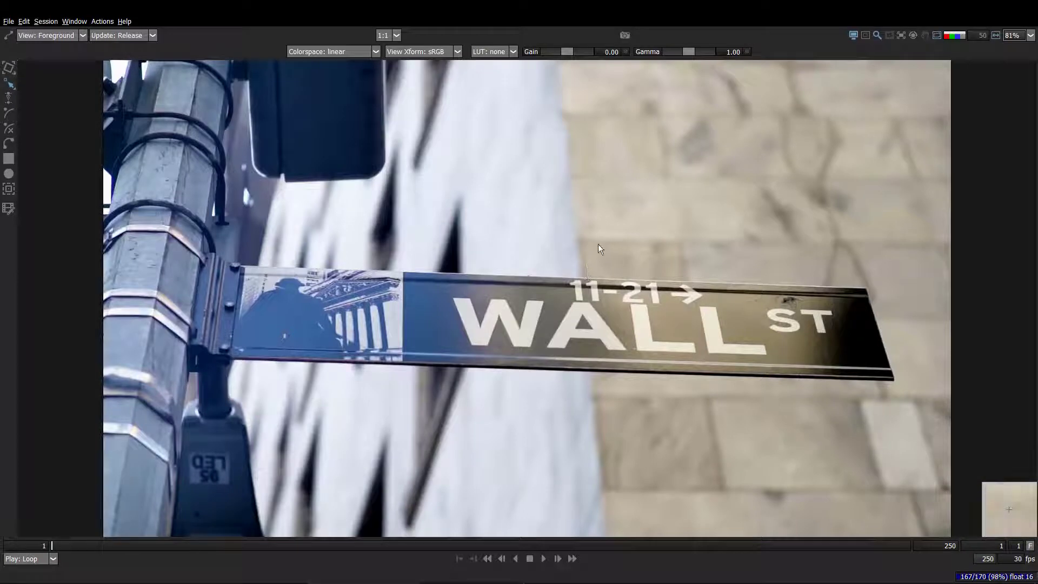
Step: Play back the street sign clip and examine the motion paths of the four corner trackers, returning to frame 1
key(grave)
click(389, 396)
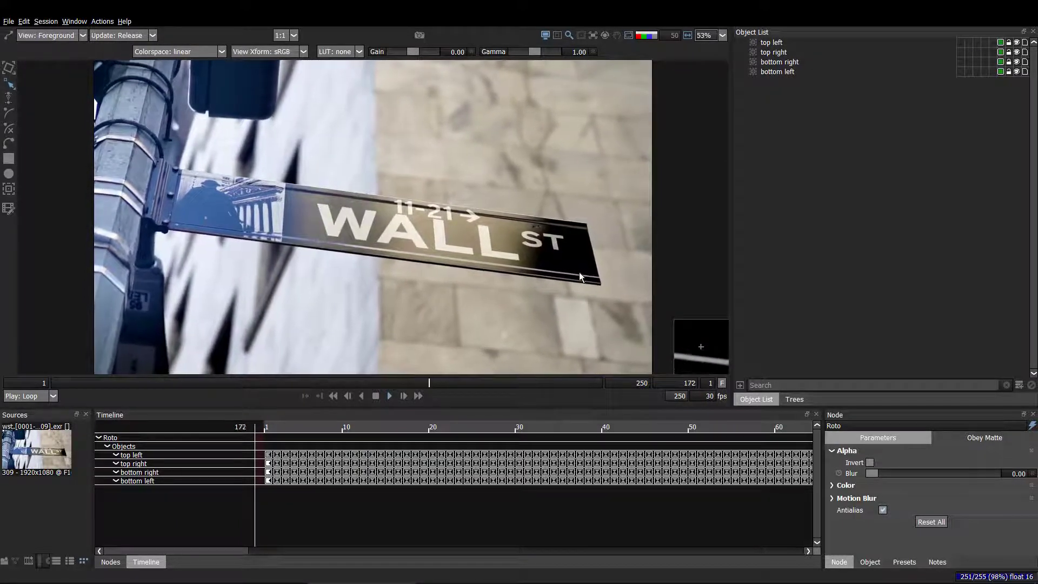
click(376, 395)
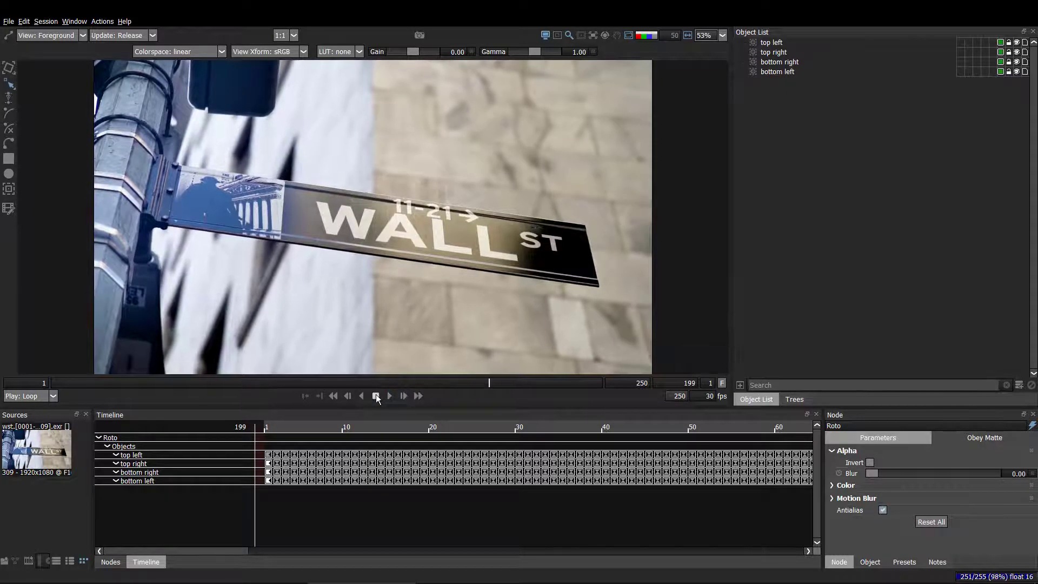
key(t)
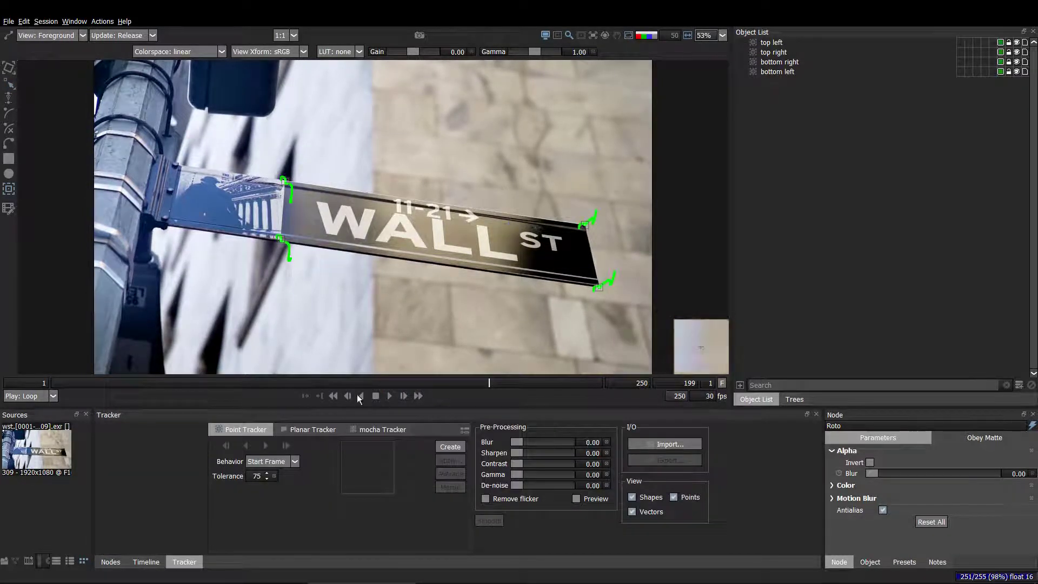
drag(448, 383, 24, 385)
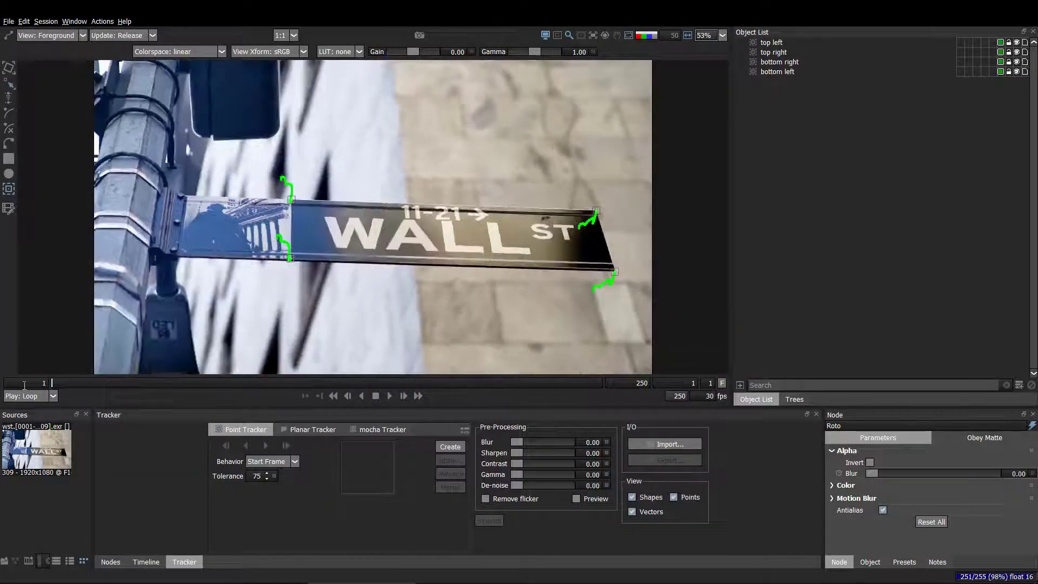
click(391, 396)
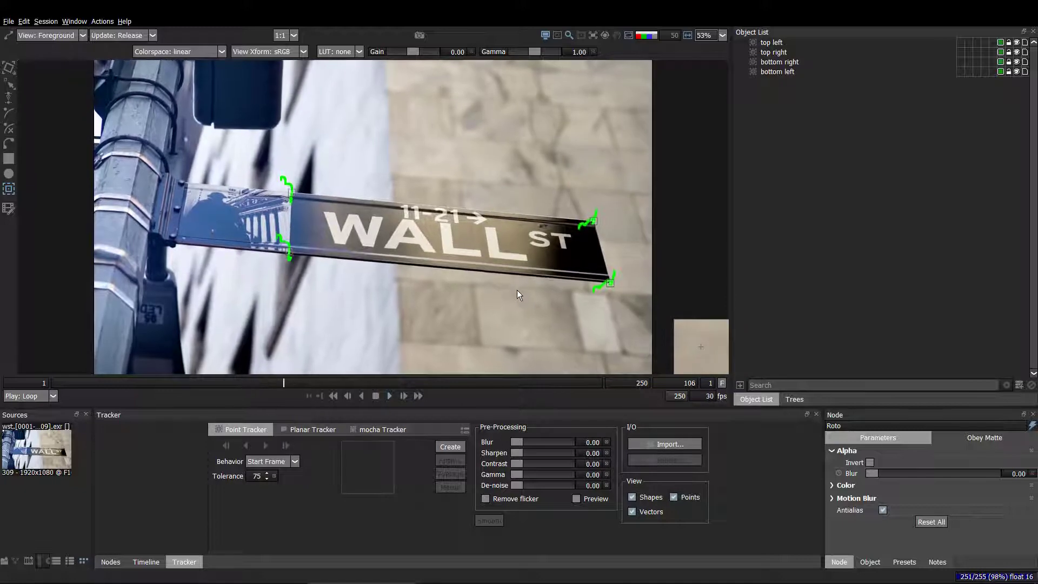
drag(306, 384, 2, 369)
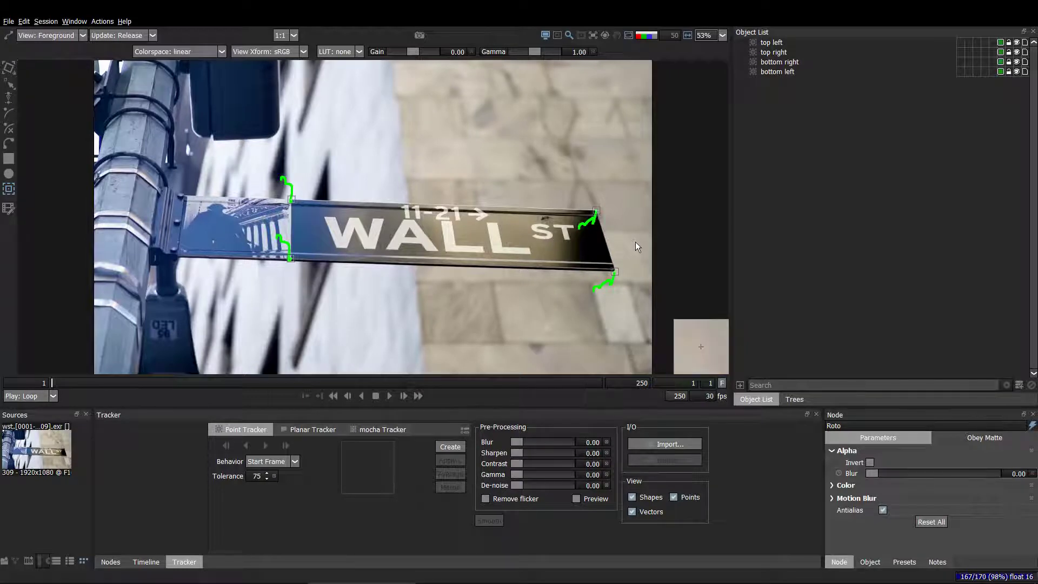
Step: Draw a square roto shape over the blue-to-black WALL ST section of the sign, starting at that section's upper-left corner
key(s)
scroll(540, 244, up, 5)
drag(140, 183, 276, 242)
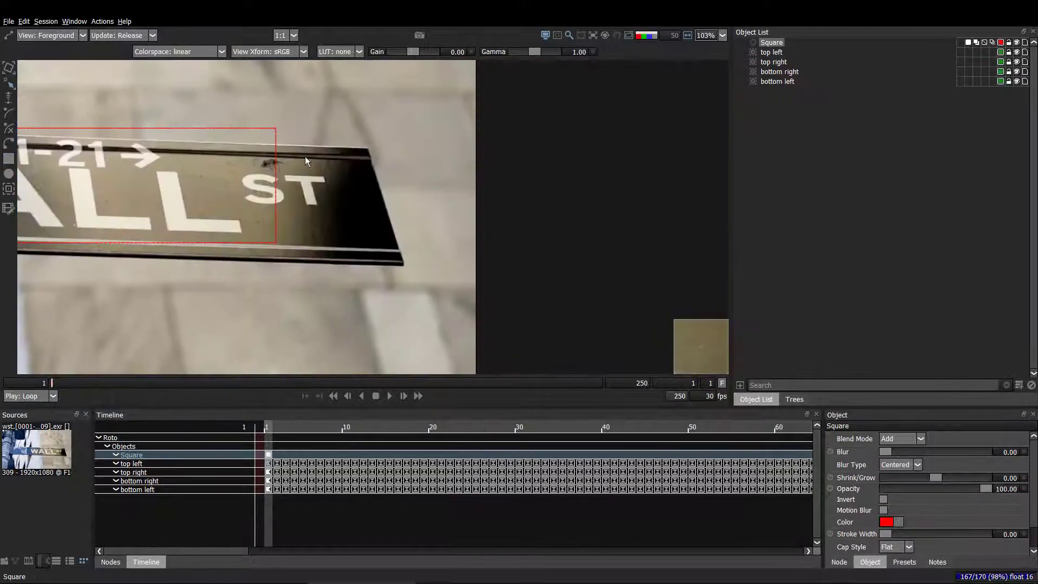
Step: Move the shape's two right-hand points together so the upper one sits on the sign's upper-right corner
drag(335, 101, 151, 313)
key(shift+Right)
key(shift+Right)
key(shift+Right)
key(shift+Right)
key(shift+Right)
key(shift+Right)
key(shift+Right)
key(shift+Right)
key(shift+Right)
key(shift+Right)
key(shift+Right)
key(shift+Right)
key(shift+Right)
key(shift+Right)
key(shift+Right)
key(shift+Right)
key(shift+Right)
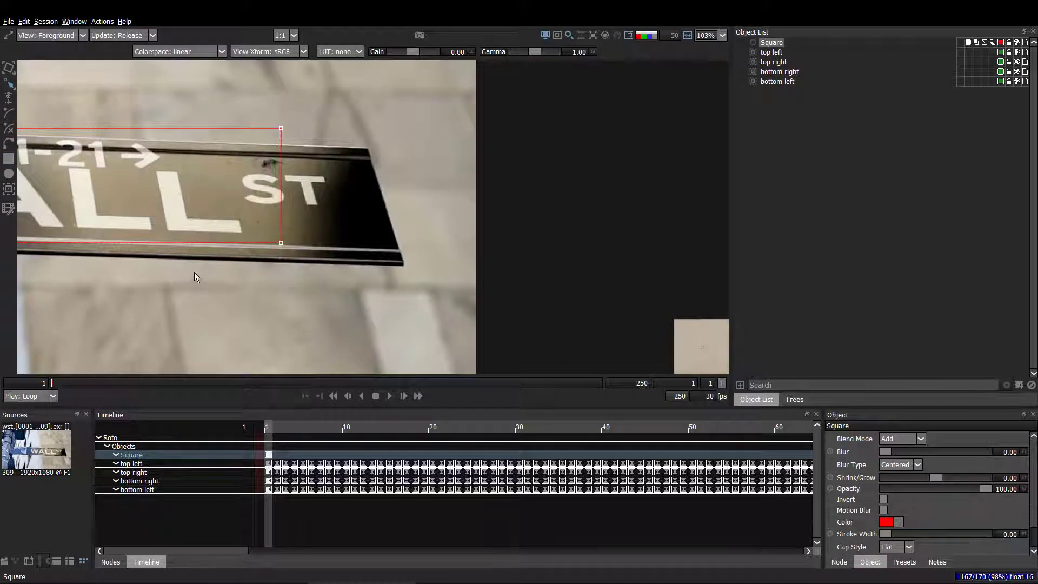
key(shift+Down)
key(shift+Down)
key(shift+Down)
key(shift+Down)
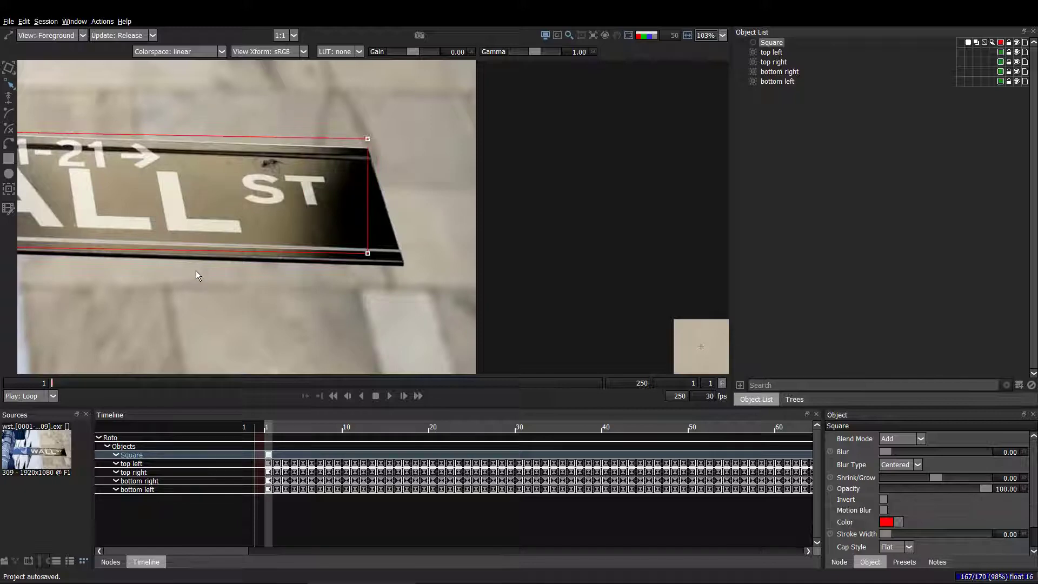
key(Up)
key(Up)
key(Up)
key(Up)
key(Right)
key(Right)
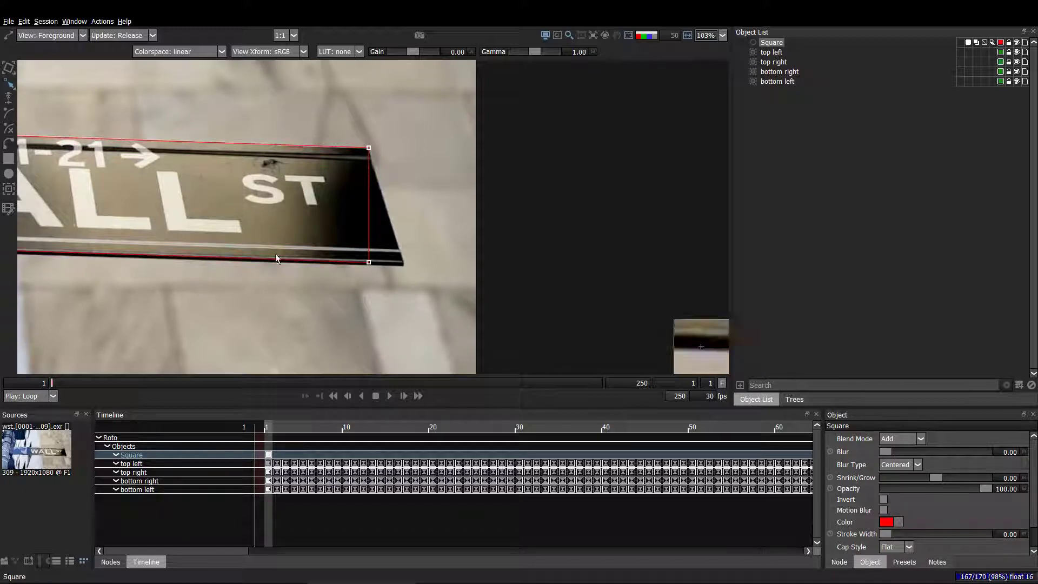
Step: Move the shape's lower-right point onto the sign's lower-right corner
click(369, 262)
key(shift+Right)
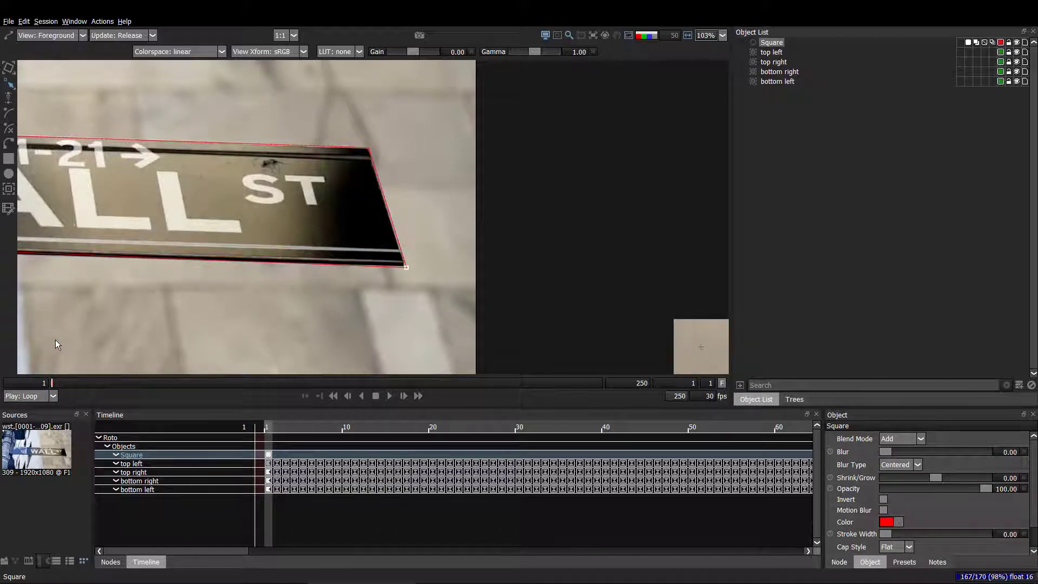
scroll(281, 291, up, 4)
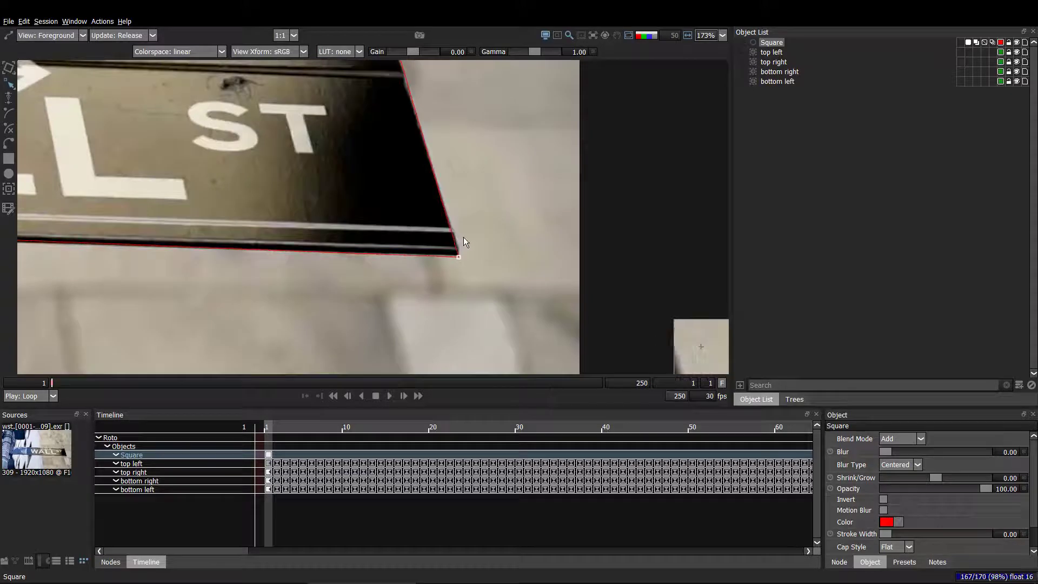
drag(498, 227, 500, 253)
scroll(501, 257, down, 6)
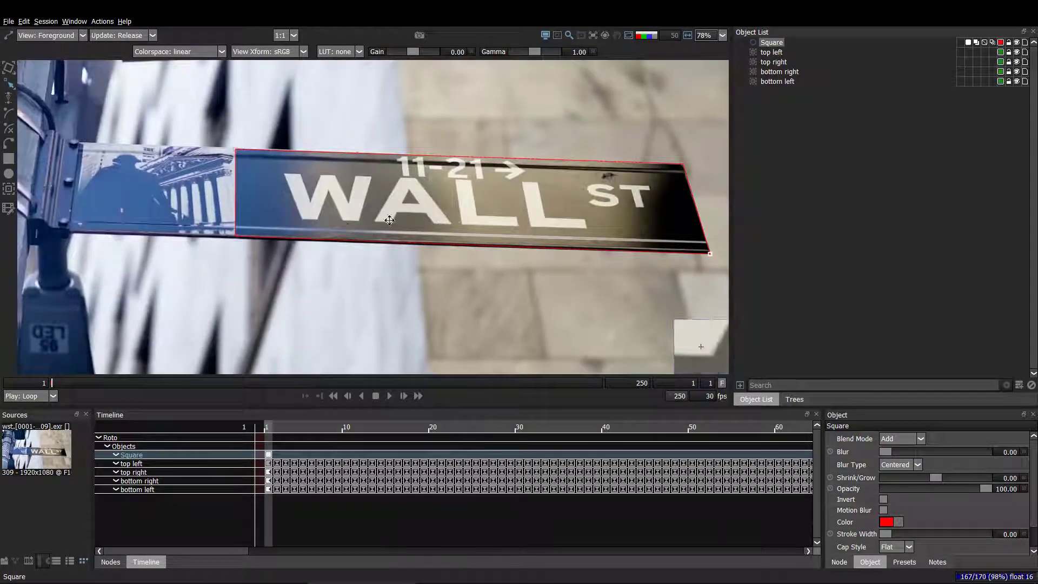
Step: Play back the clip to compare the static shape with the moving sign, and return to frame 1
drag(389, 220, 320, 219)
scroll(320, 220, down, 1)
key(space)
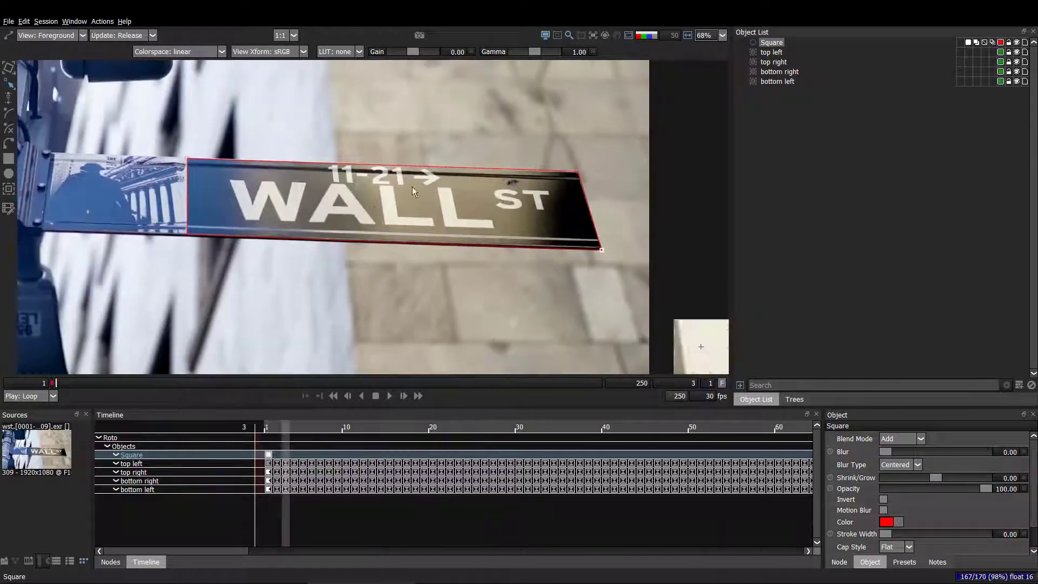
click(412, 106)
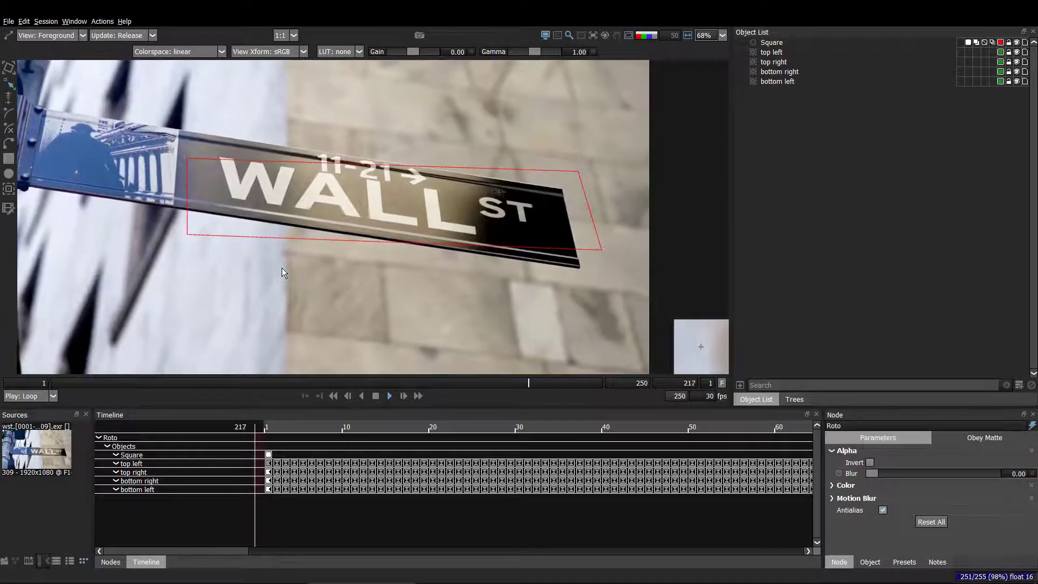
click(307, 239)
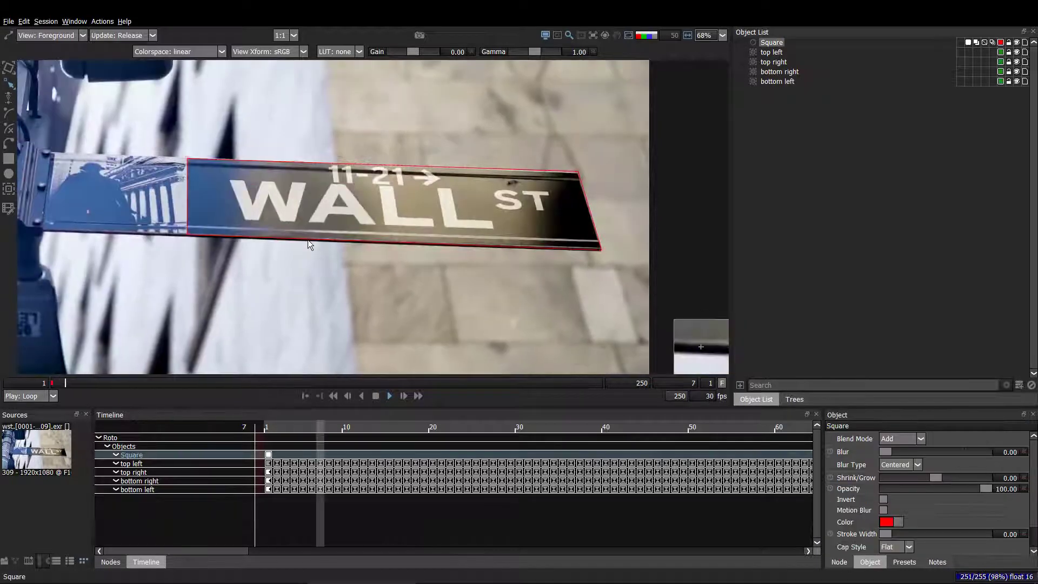
key(z)
key(Home)
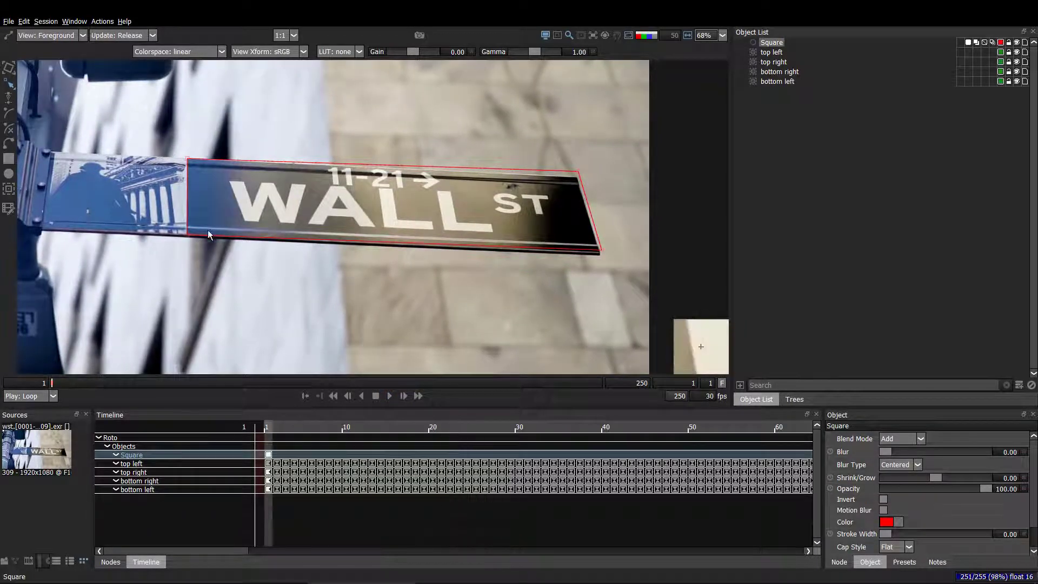
Step: Select the Square shape's lower-left corner point by itself and clear the selection
click(236, 122)
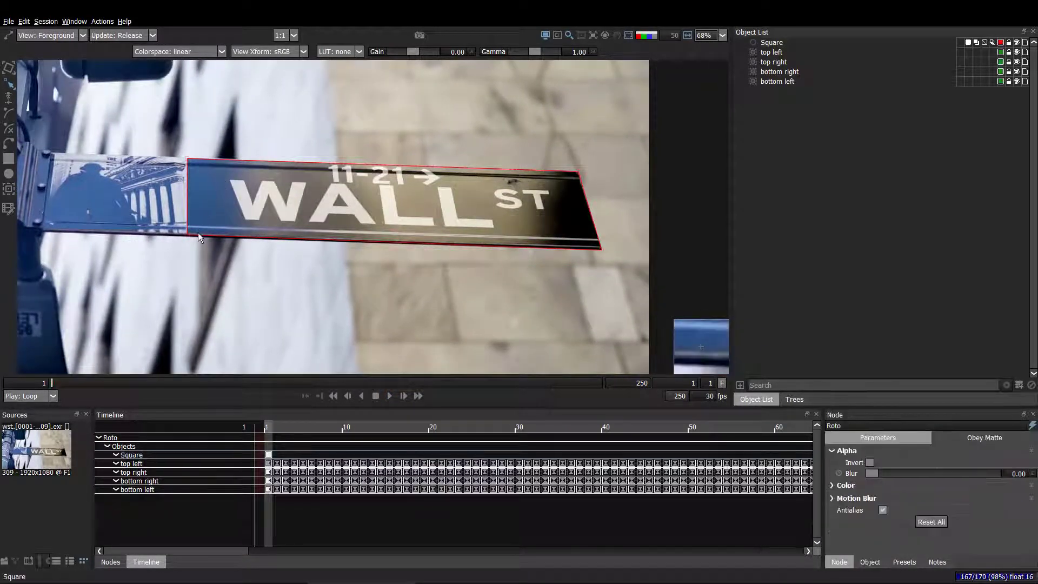
drag(233, 204, 109, 291)
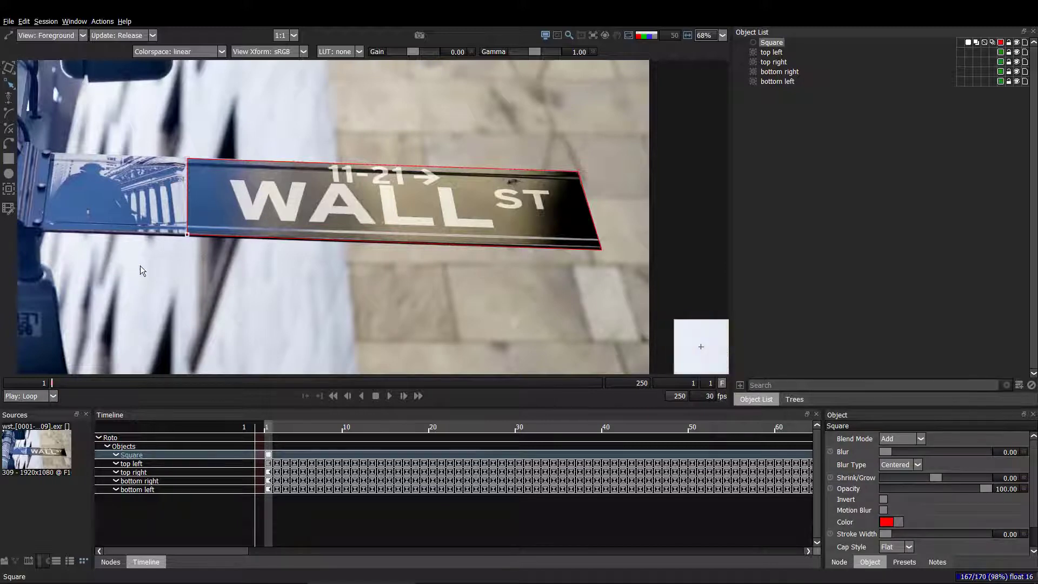
drag(233, 206, 144, 296)
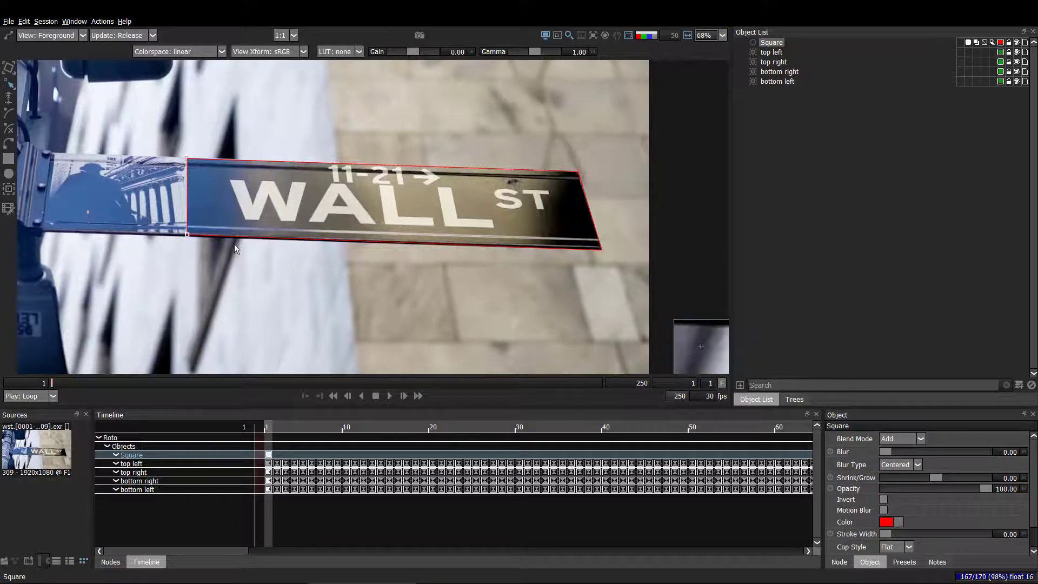
click(828, 92)
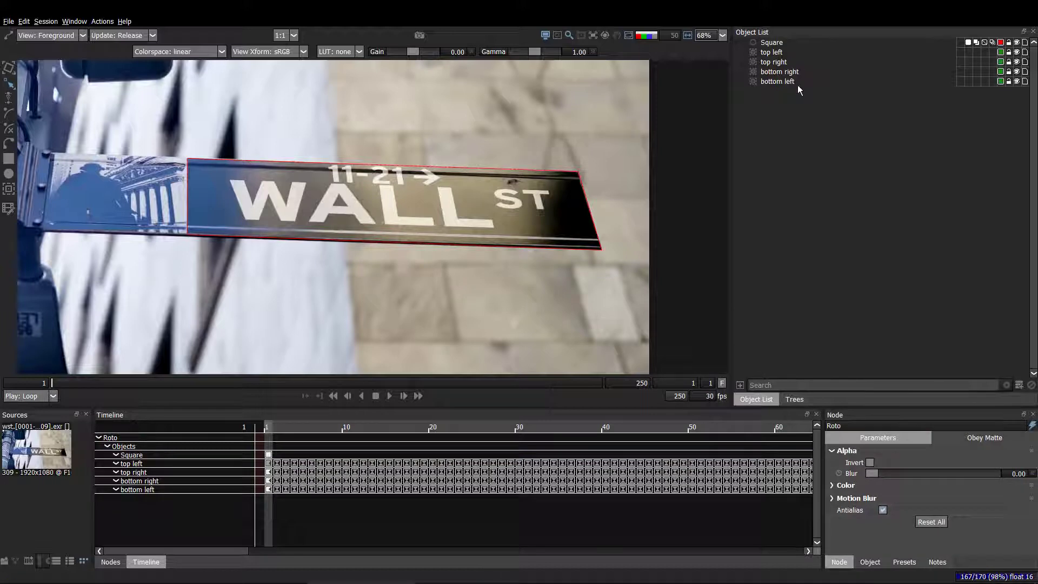
Step: Try to select the shape's lower-left point in the Tracker with the bottom left tracker selected
click(780, 80)
key(t)
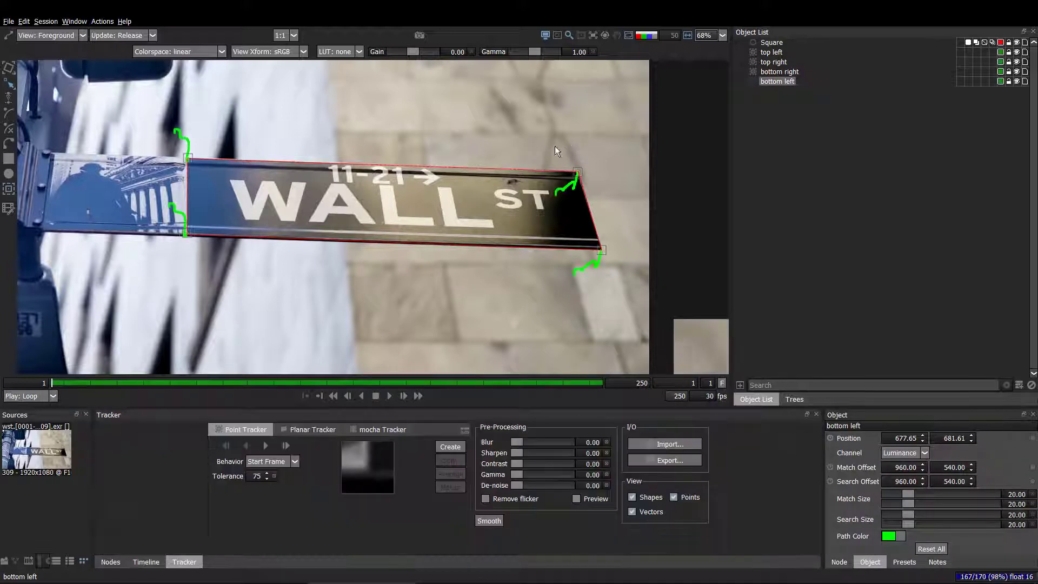
click(308, 203)
drag(281, 194, 127, 302)
drag(273, 206, 168, 279)
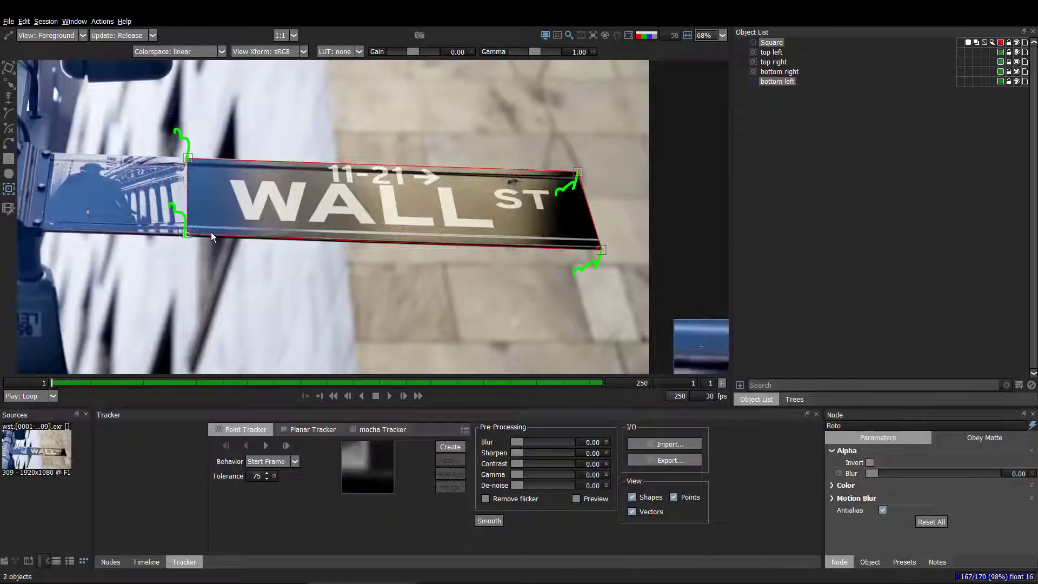
click(211, 232)
click(187, 234)
click(853, 120)
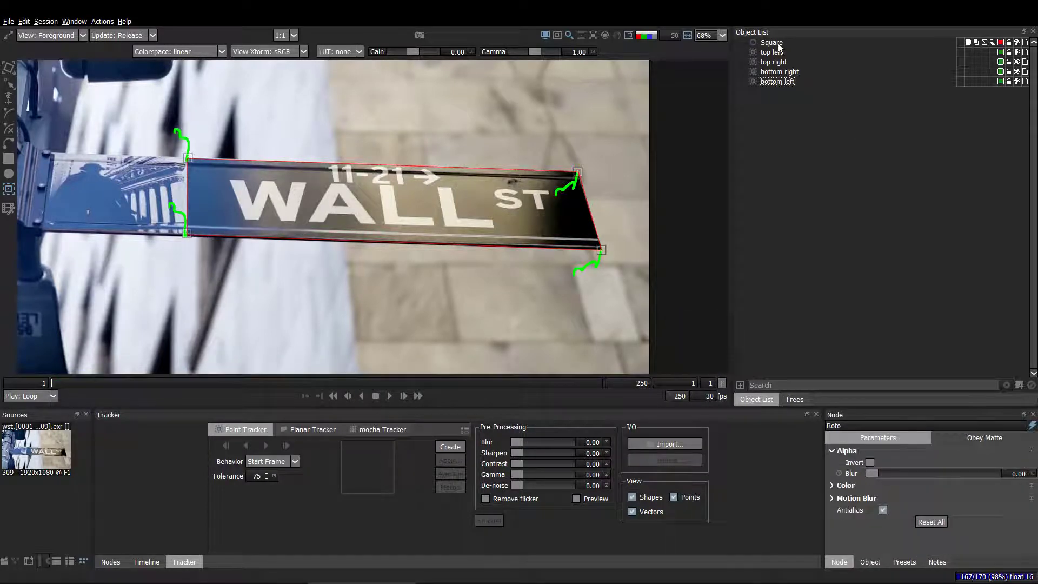
Step: Return to reshaping, pick the Square shape's lower-left point, and deselect everything
key(r)
click(194, 233)
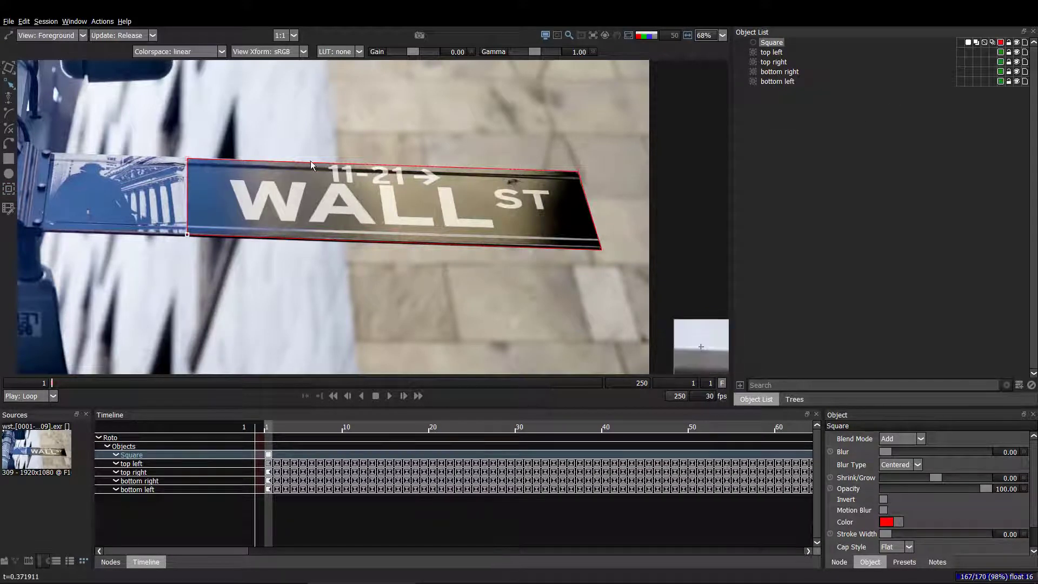
click(325, 135)
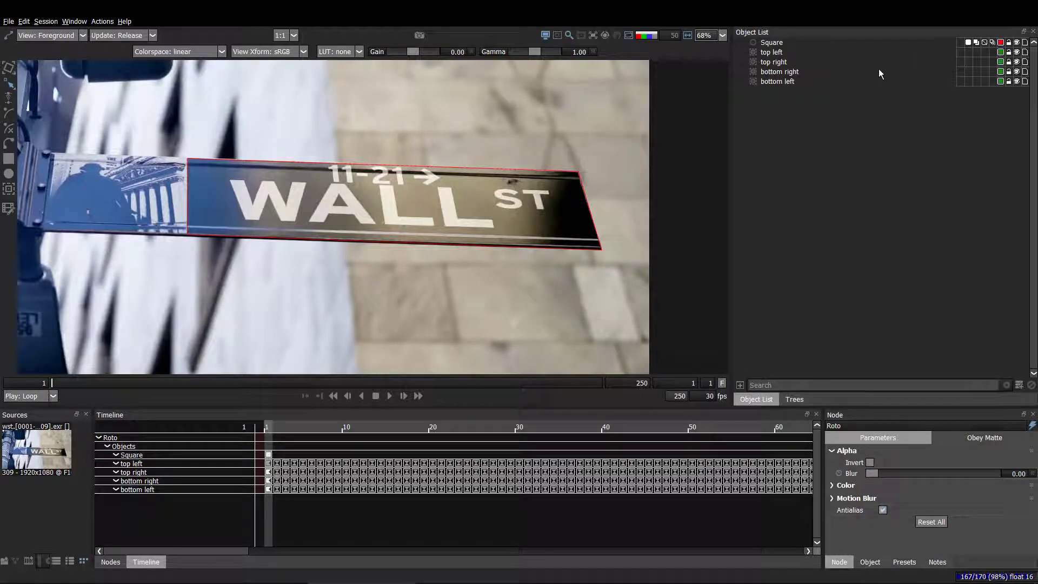
Step: Select the bottom left tracker and the Square shape's lower-left point together, and apply the tracker's motion to that point
click(790, 81)
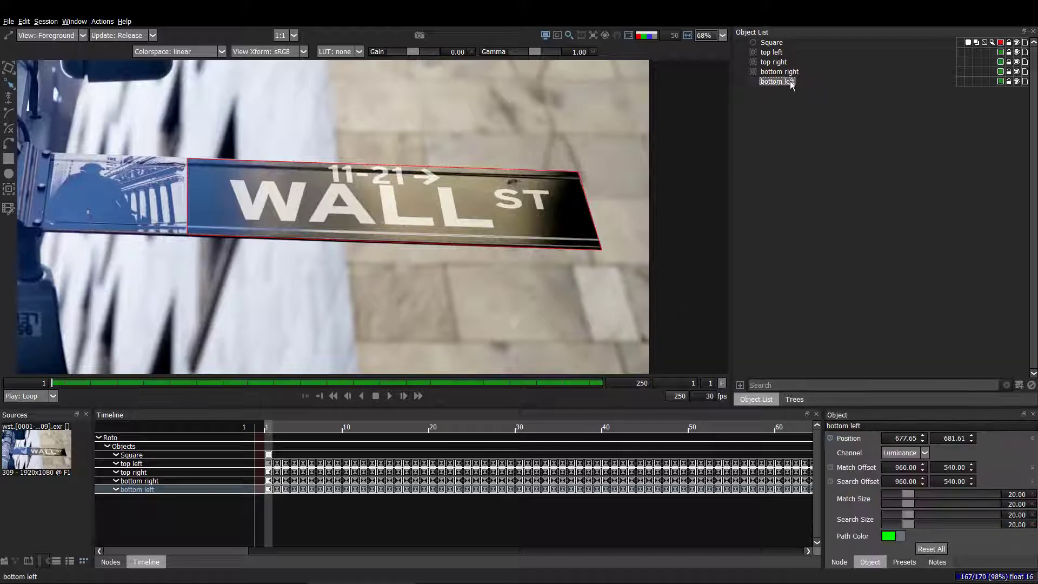
ctrl+click(780, 43)
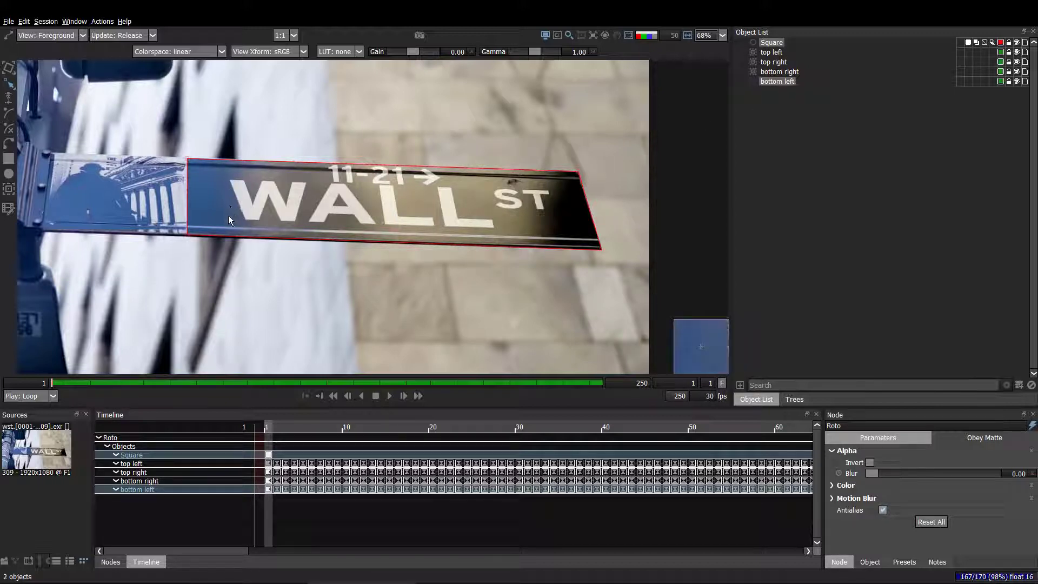
drag(232, 206, 92, 299)
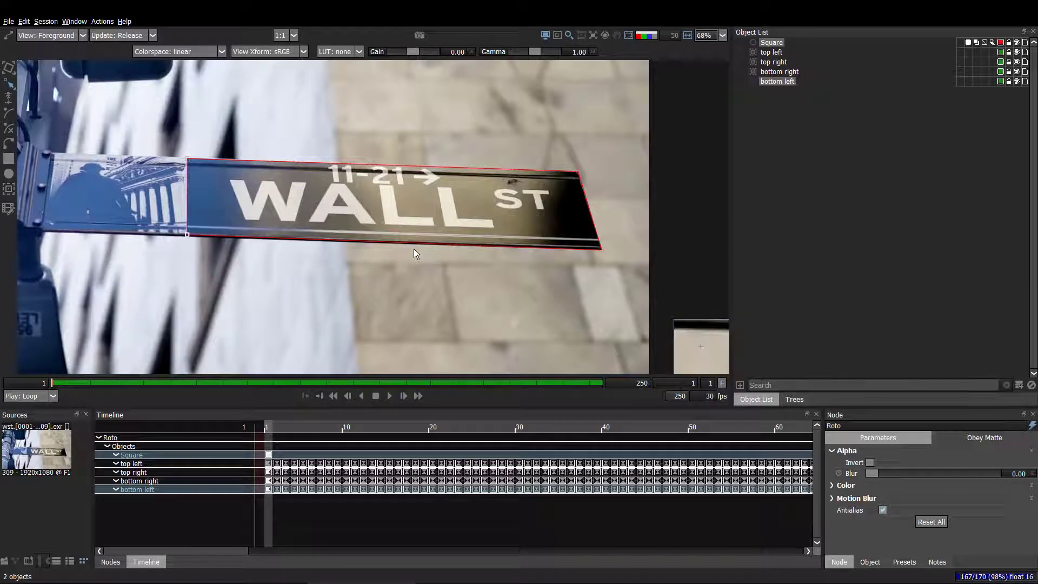
click(14, 191)
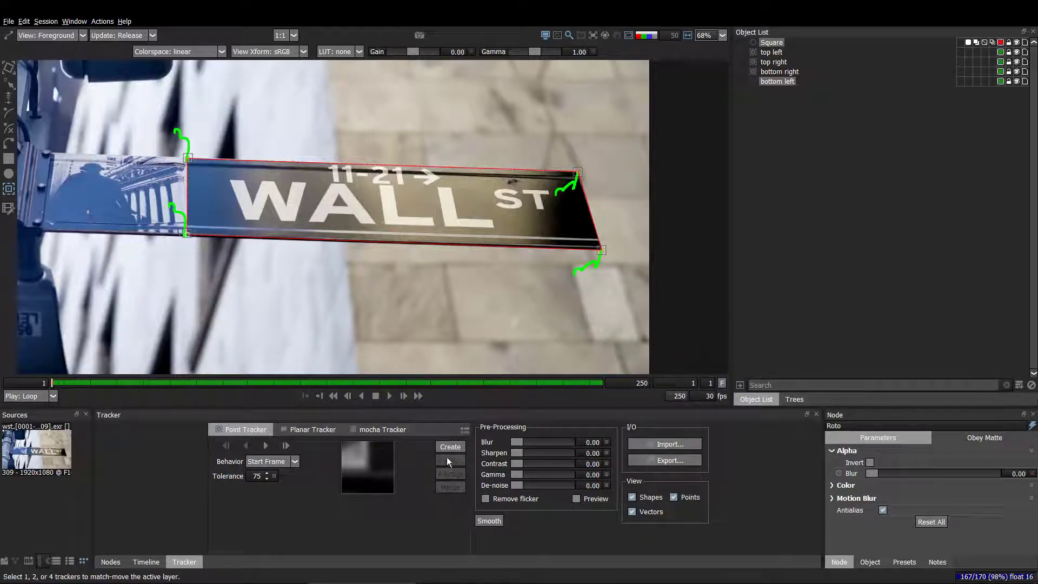
scroll(186, 219, up, 2)
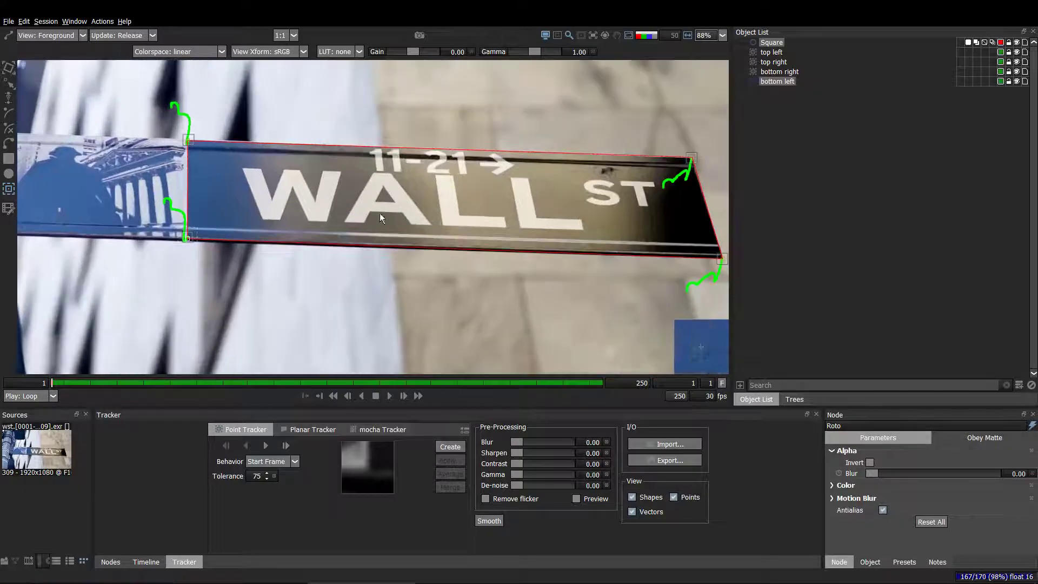
scroll(173, 233, up, 5)
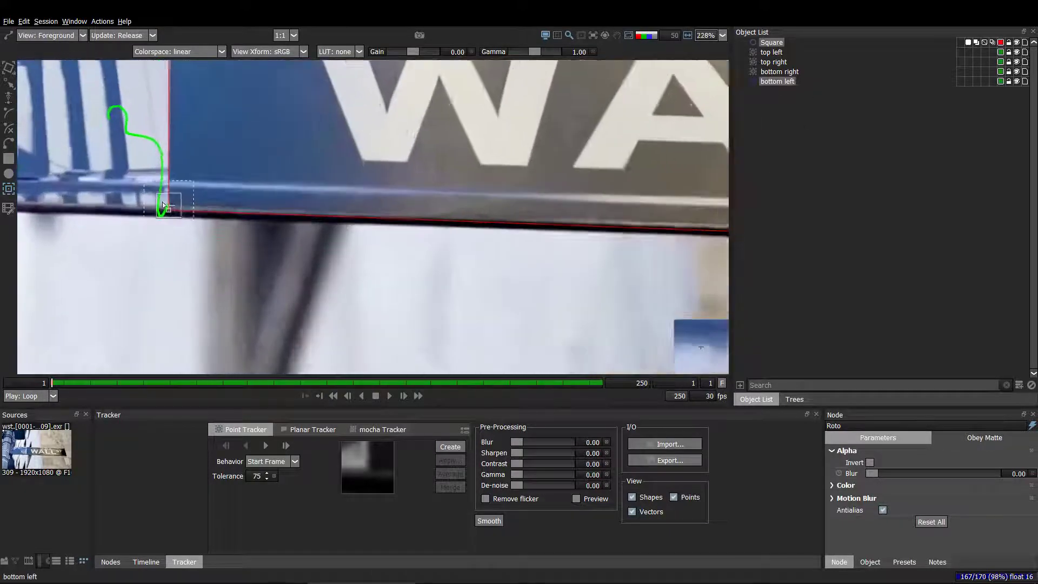
scroll(176, 225, up, 1)
right_click(170, 214)
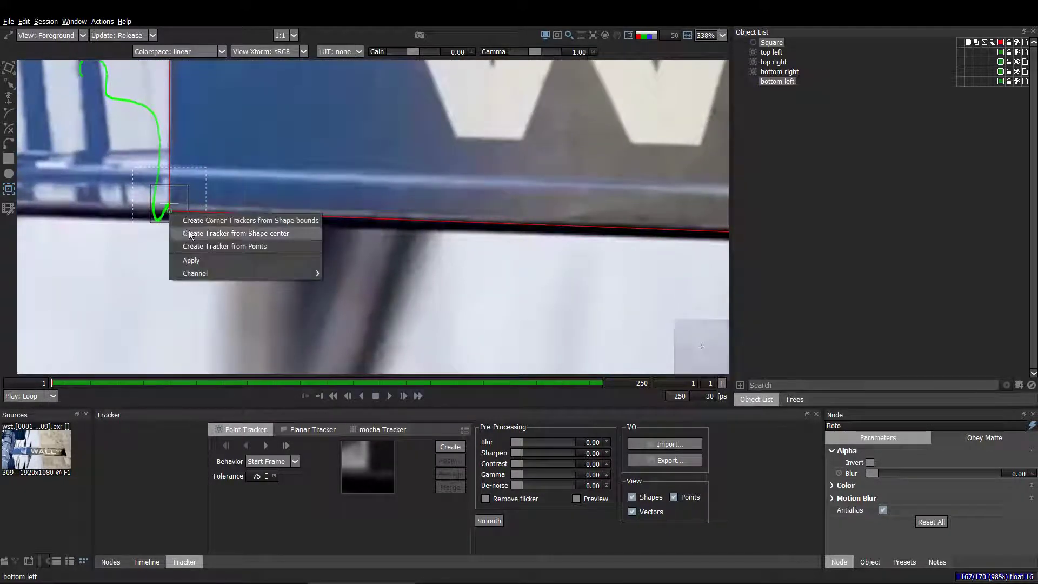
click(192, 260)
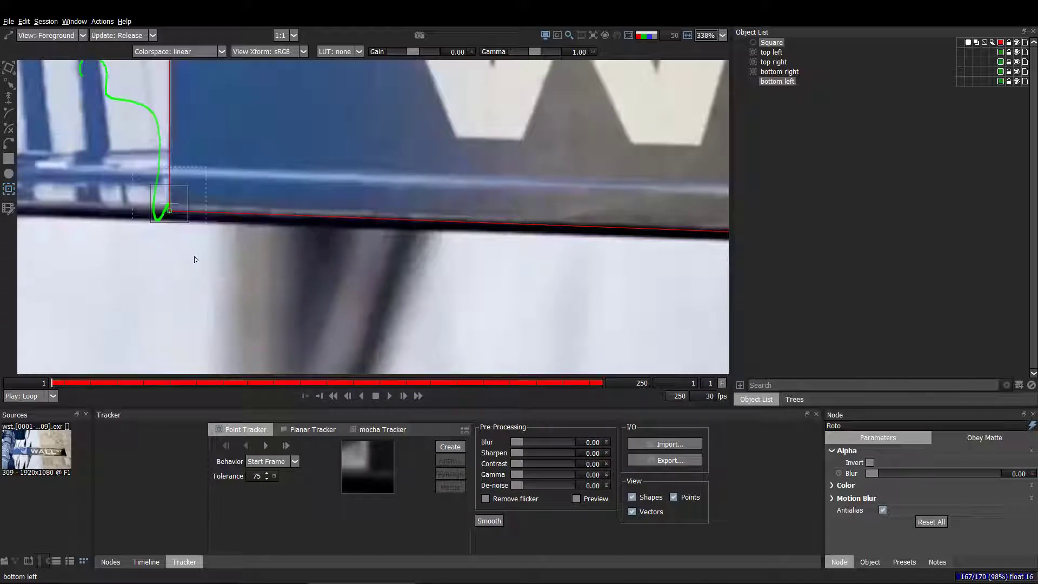
scroll(235, 257, down, 3)
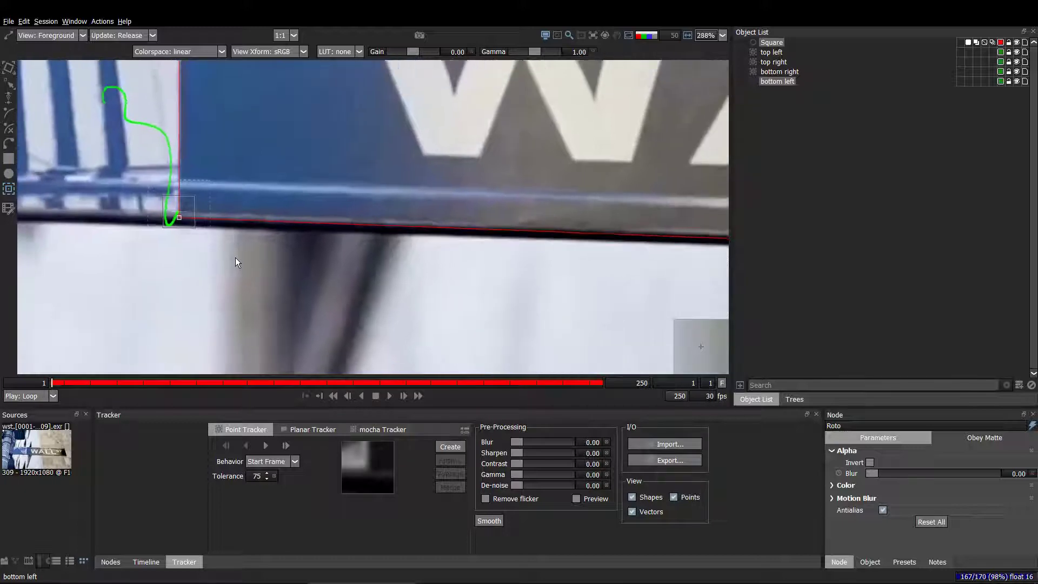
Step: Scrub through the clip to check the Square's lower-left point, view the objects' keyframes in the Timeline, and return to frame 1
scroll(231, 347, up, 1)
drag(109, 383, 128, 380)
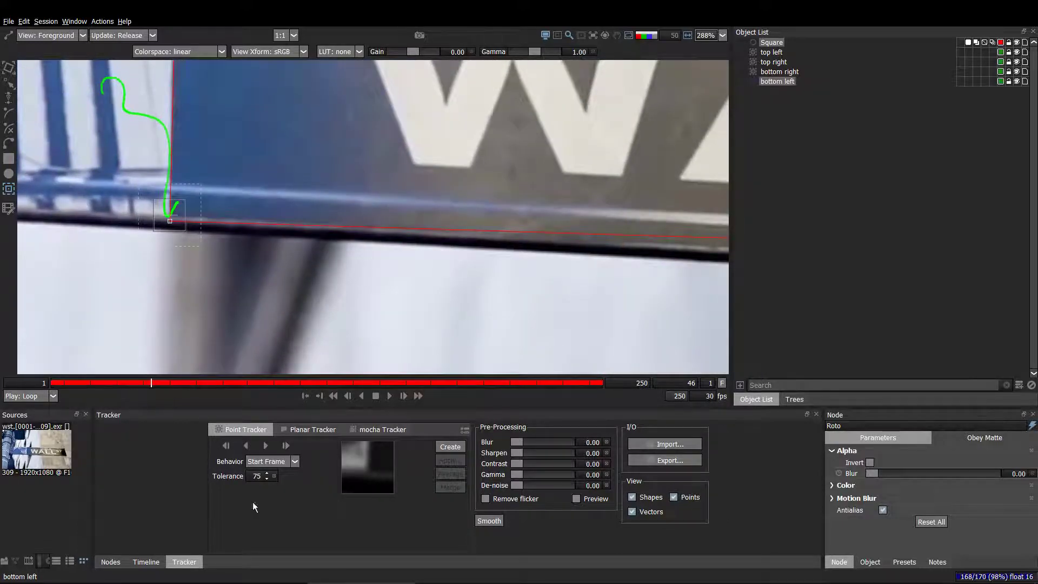
click(146, 562)
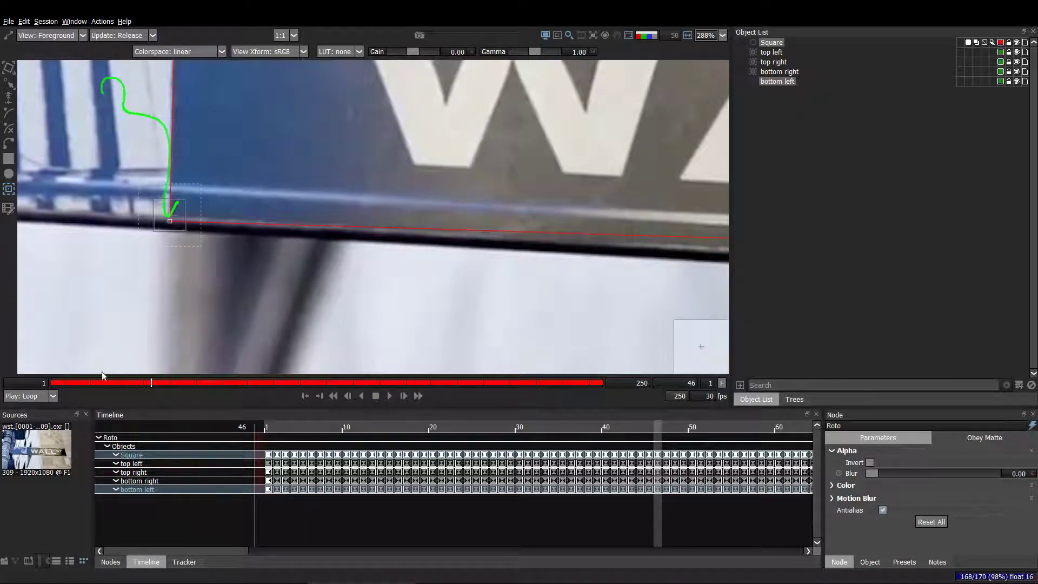
mouse_move(99, 383)
mouse_down()
mouse_move(635, 376)
mouse_move(46, 365)
mouse_move(35, 348)
mouse_up()
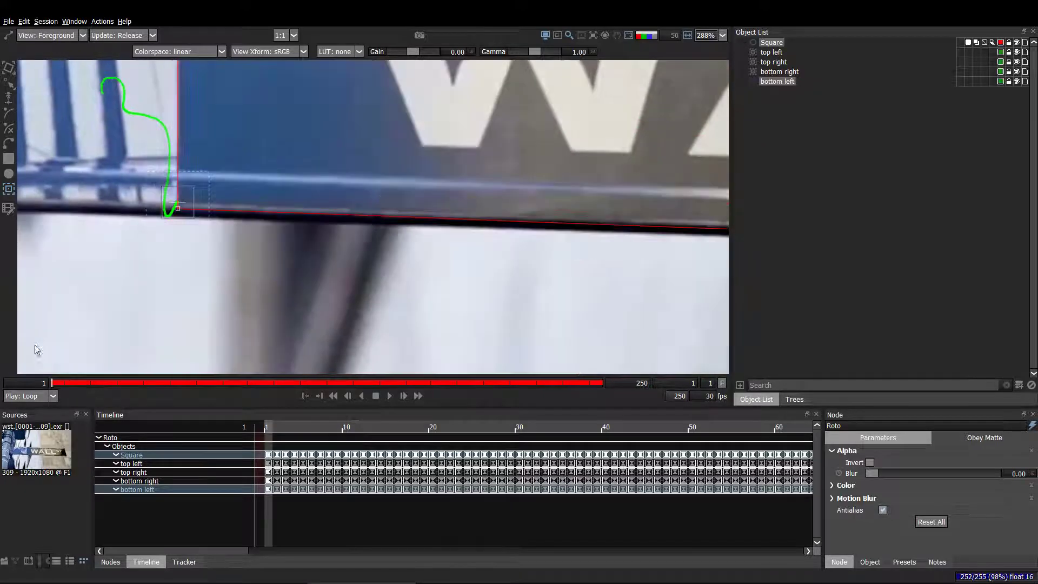
Step: Play the clip in a full-screen viewer to examine how the shape's lower-left corner follows the whole sign
scroll(378, 195, down, 3)
drag(358, 138, 347, 172)
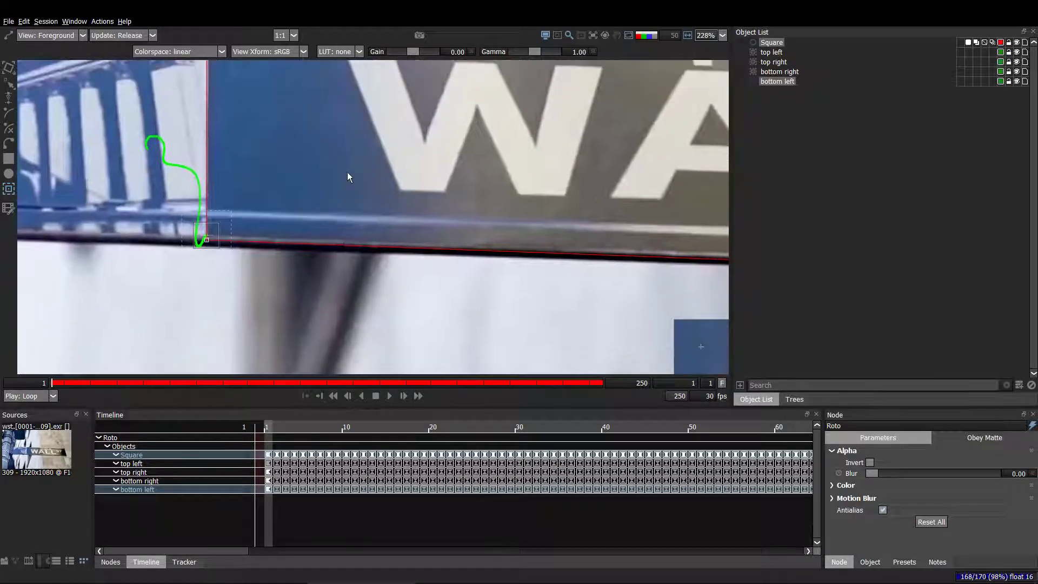
key(l)
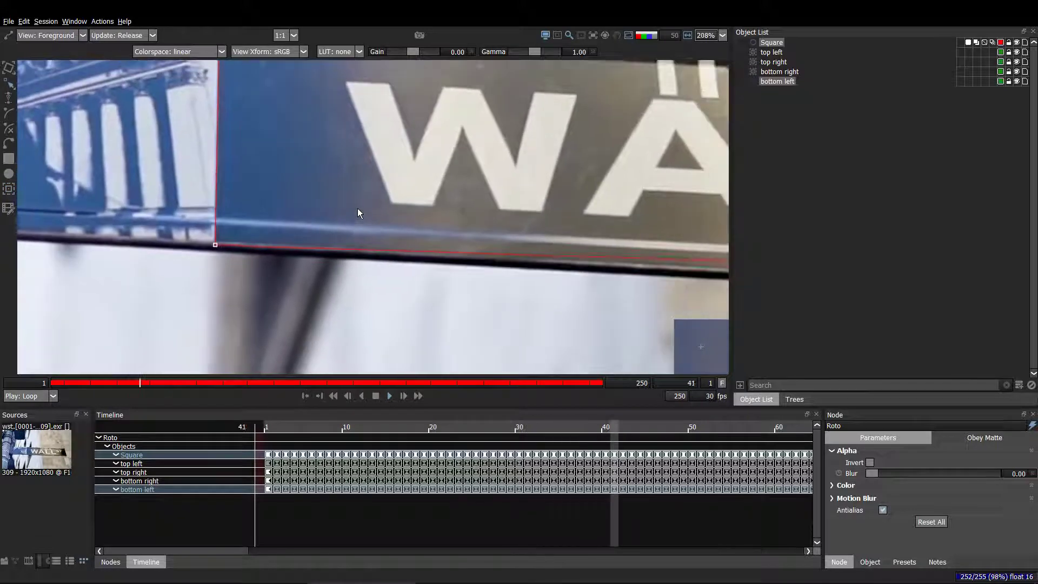
key(grave)
scroll(358, 209, down, 10)
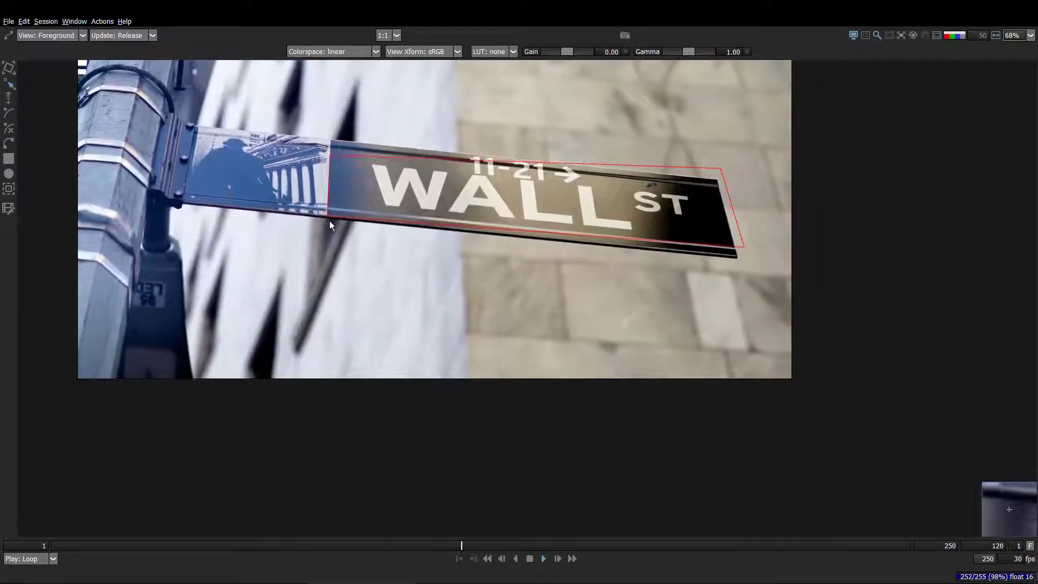
mouse_move(329, 212)
mouse_down()
mouse_move(339, 200)
mouse_move(298, 118)
mouse_move(319, 208)
mouse_up()
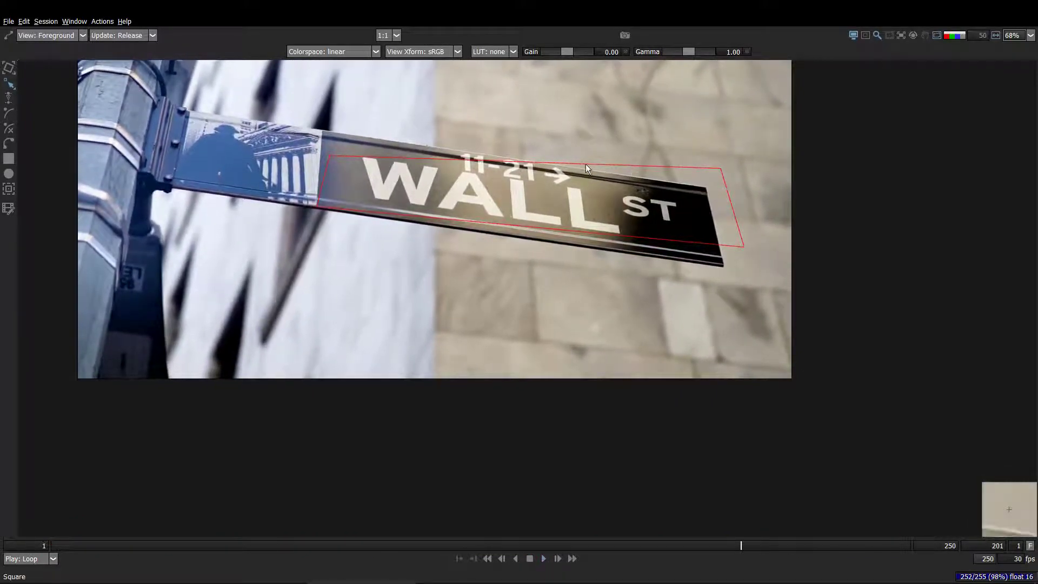
Step: Select the Square's unattached corner points to examine them against the sign, then play the clip with nothing selected and stop it
click(581, 159)
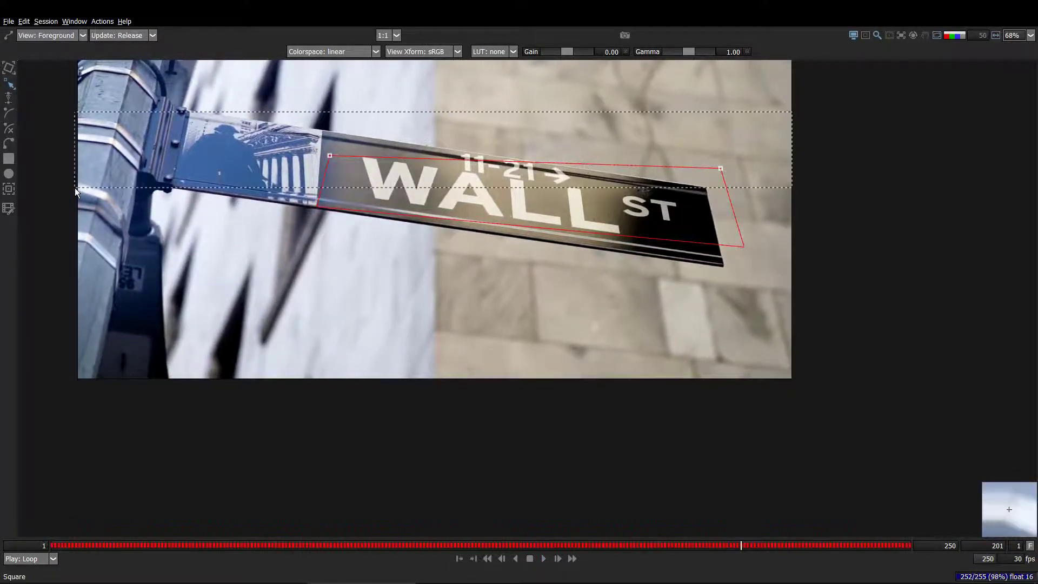
key(space)
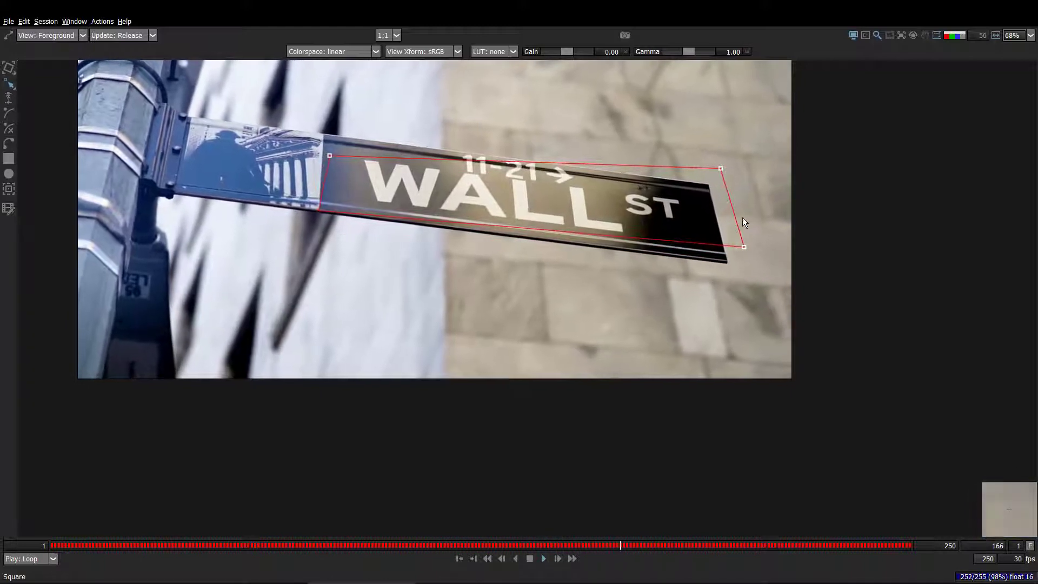
click(579, 157)
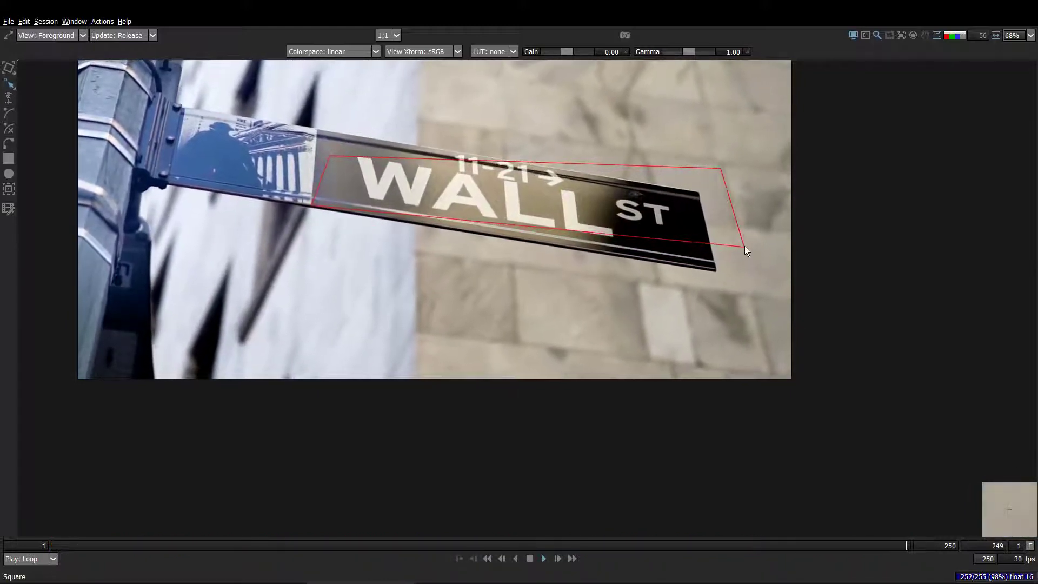
key(space)
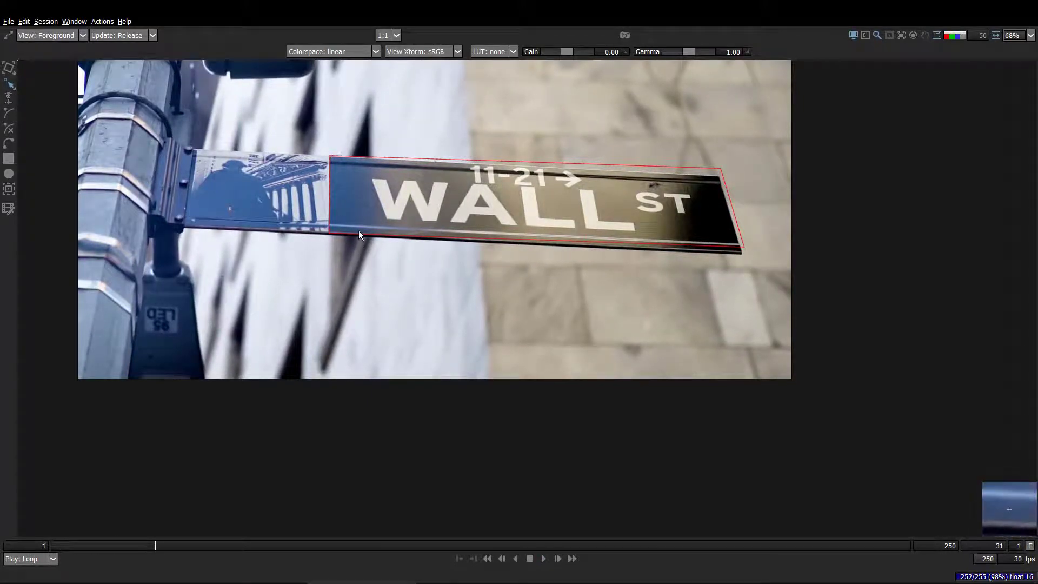
Step: Leave the full-screen viewer and return to frame 1
key(grave)
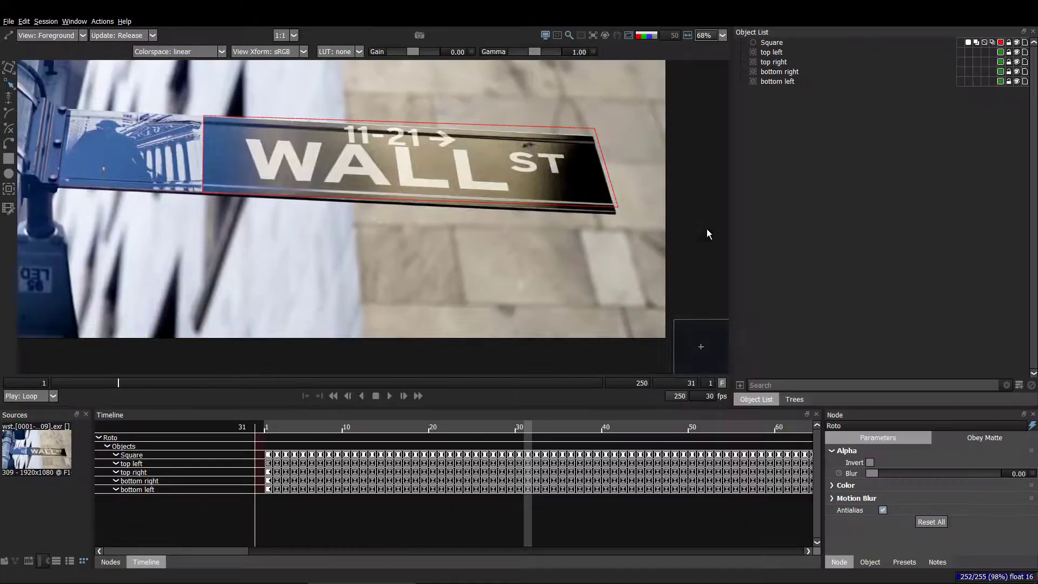
drag(570, 243, 565, 248)
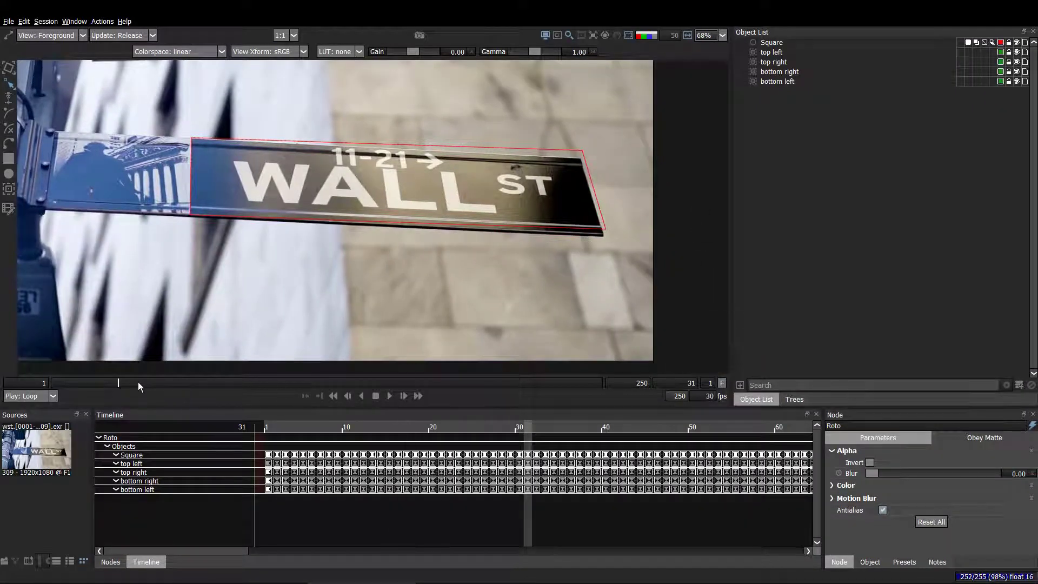
drag(139, 386, 41, 387)
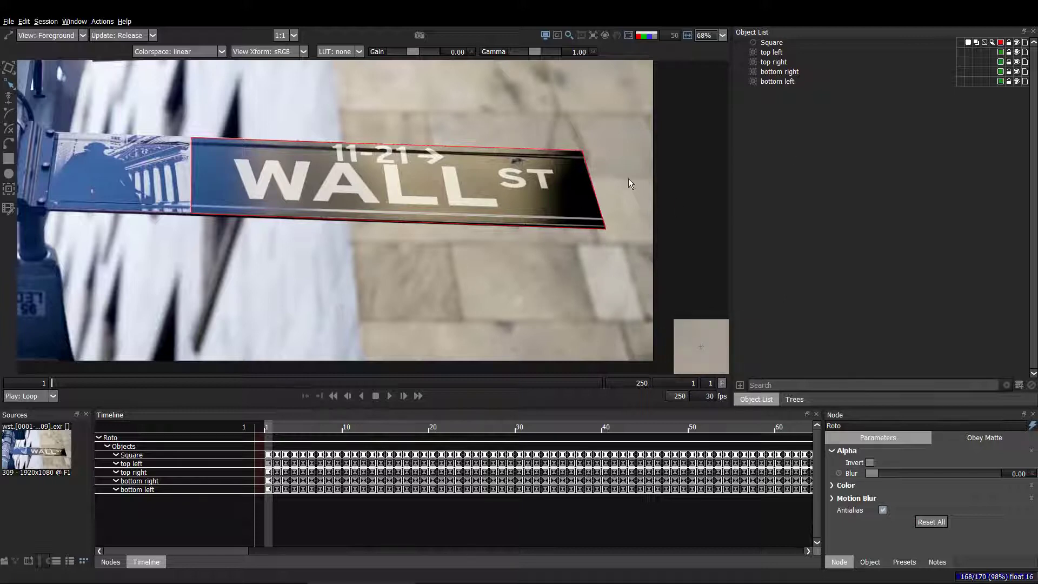
Step: Select the bottom right tracker and the Square shape's lower-right point together, and apply the tracker's motion to that point
click(781, 72)
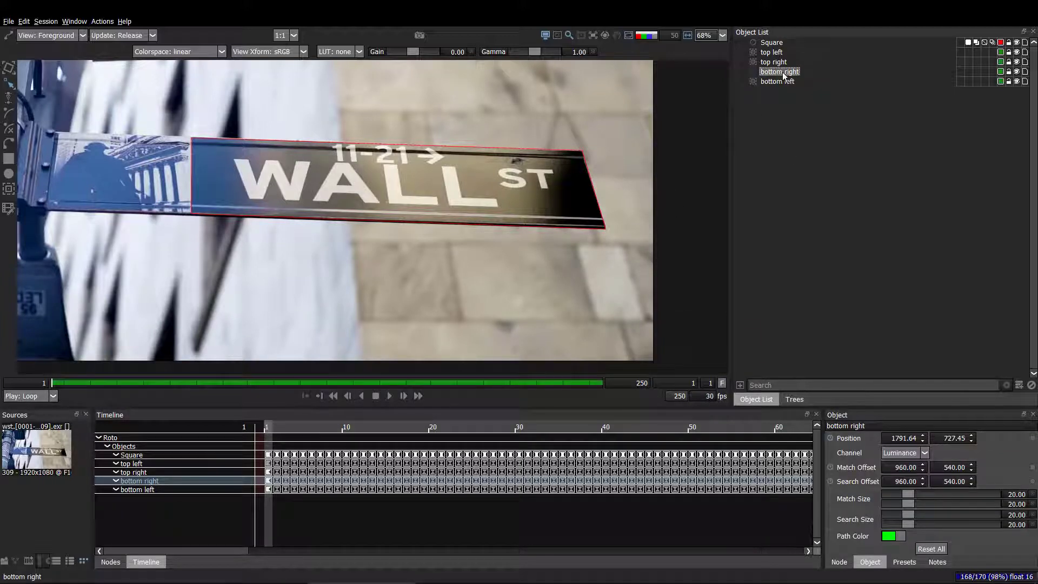
ctrl+click(773, 42)
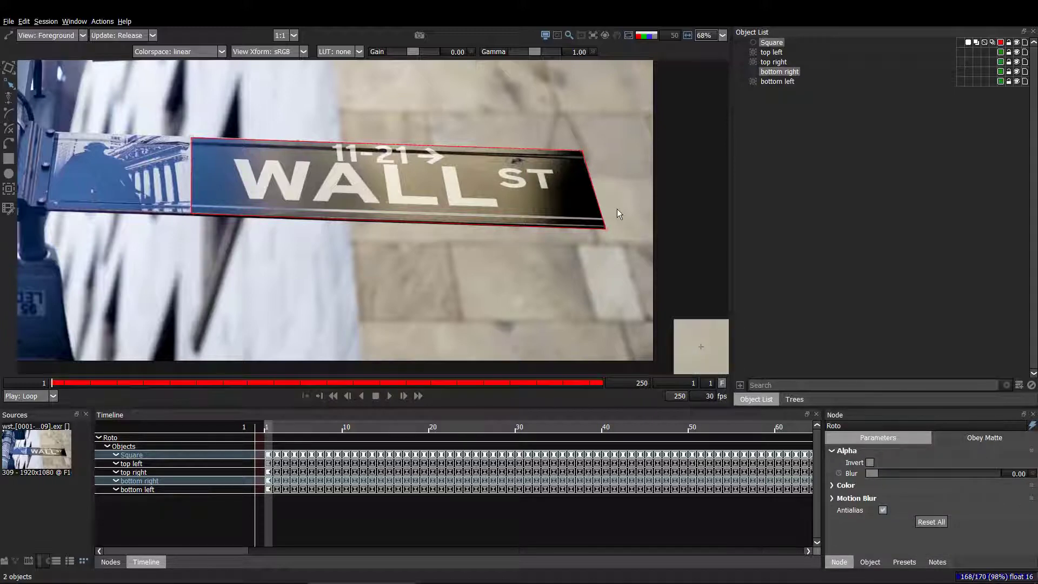
drag(646, 196, 589, 256)
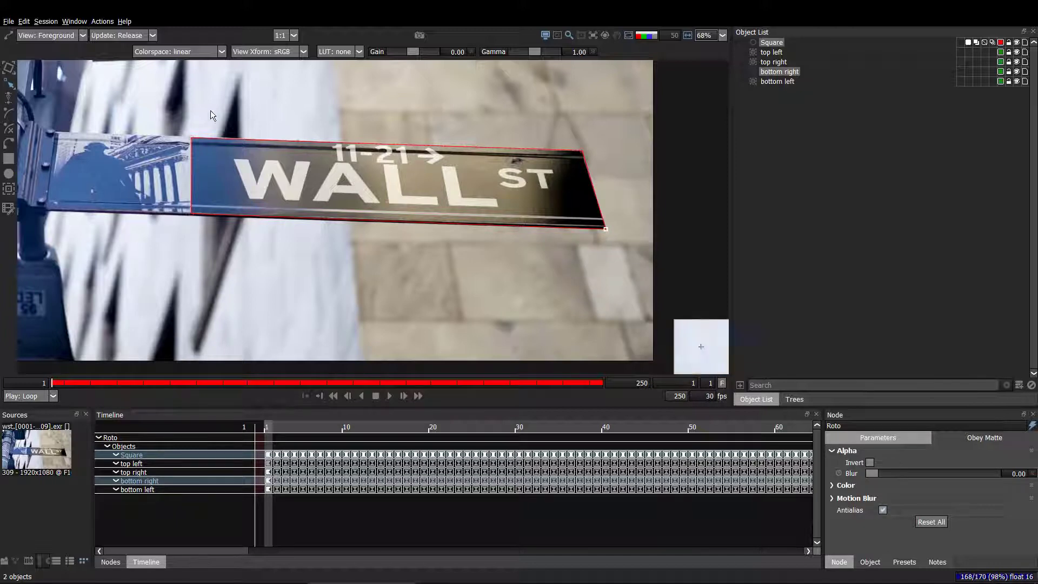
click(10, 189)
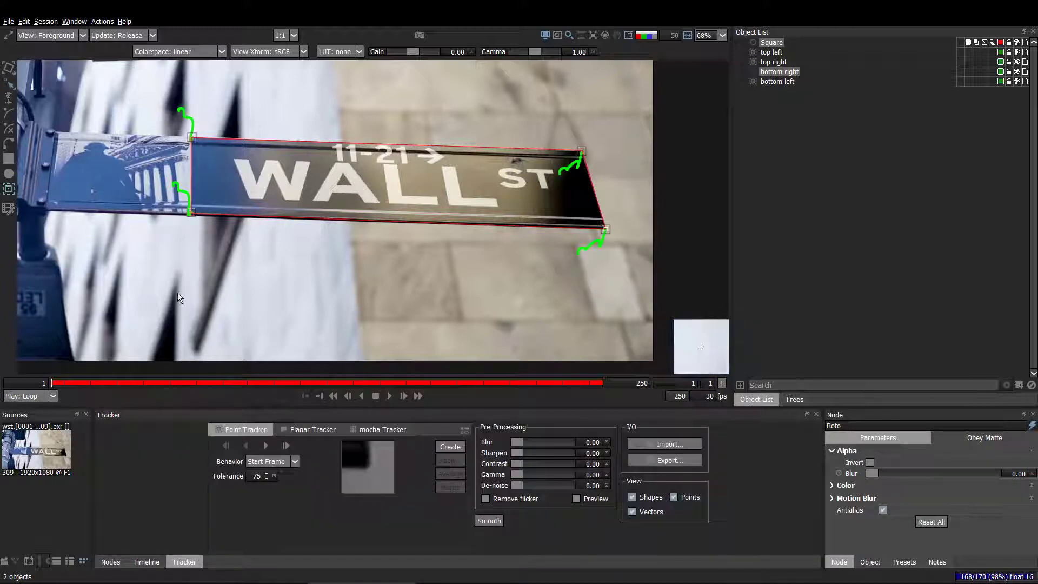
right_click(606, 230)
click(625, 279)
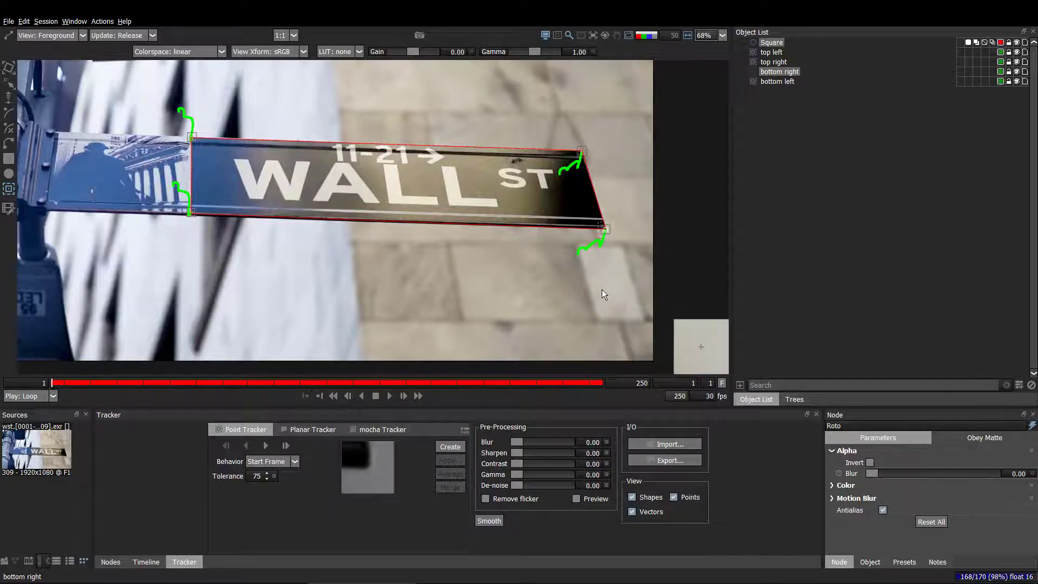
Step: Return to reshaping, deselect everything, and play the clip to check the shape's two lower corners
key(r)
click(579, 287)
scroll(578, 287, down, 2)
key(space)
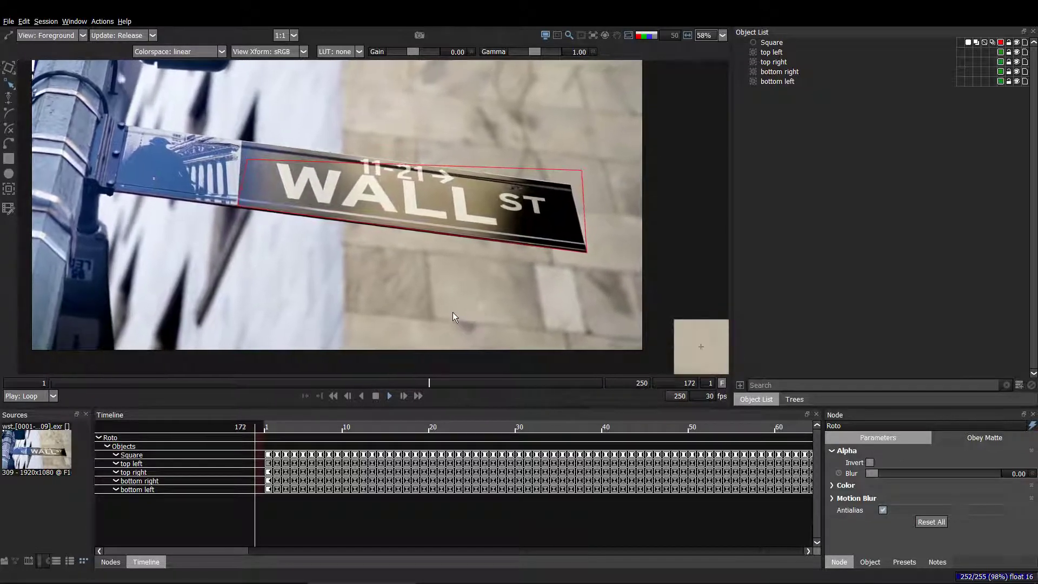
Step: Select the Square shape and scrub through the clip to examine its bottom edge, ending on frame 1
click(385, 383)
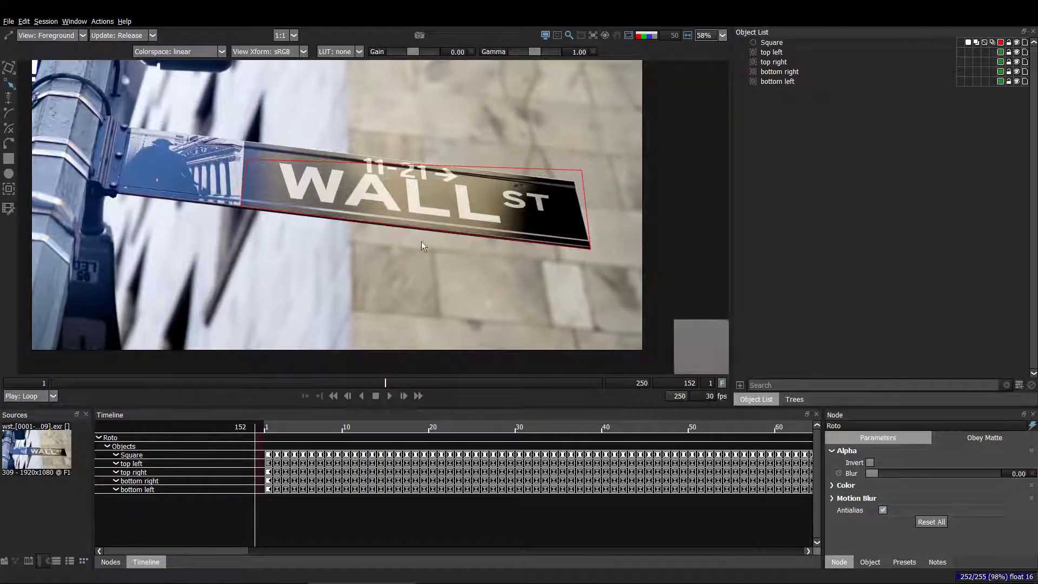
click(429, 228)
drag(385, 378, 625, 388)
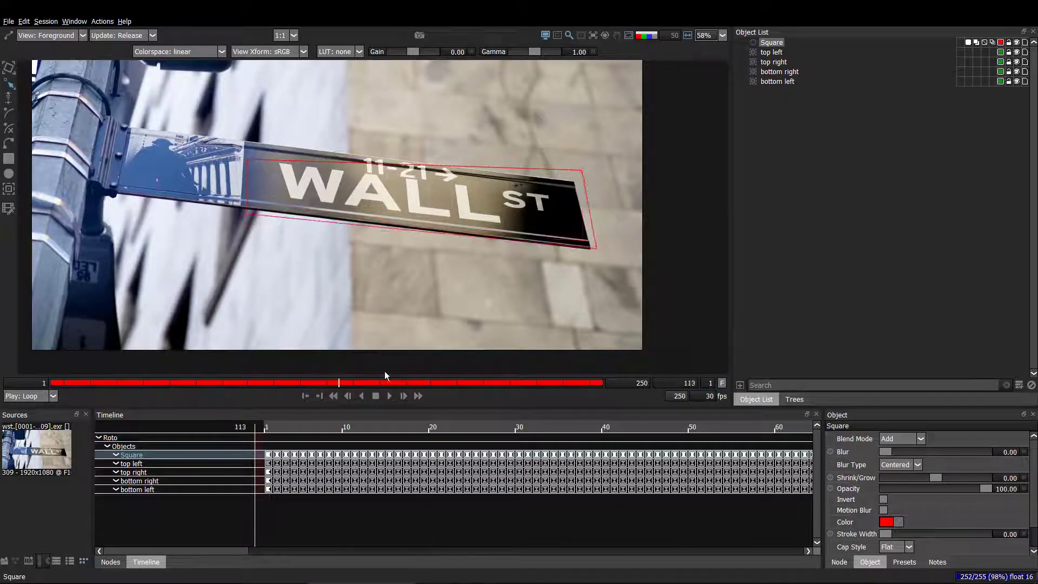
drag(722, 373, 3, 358)
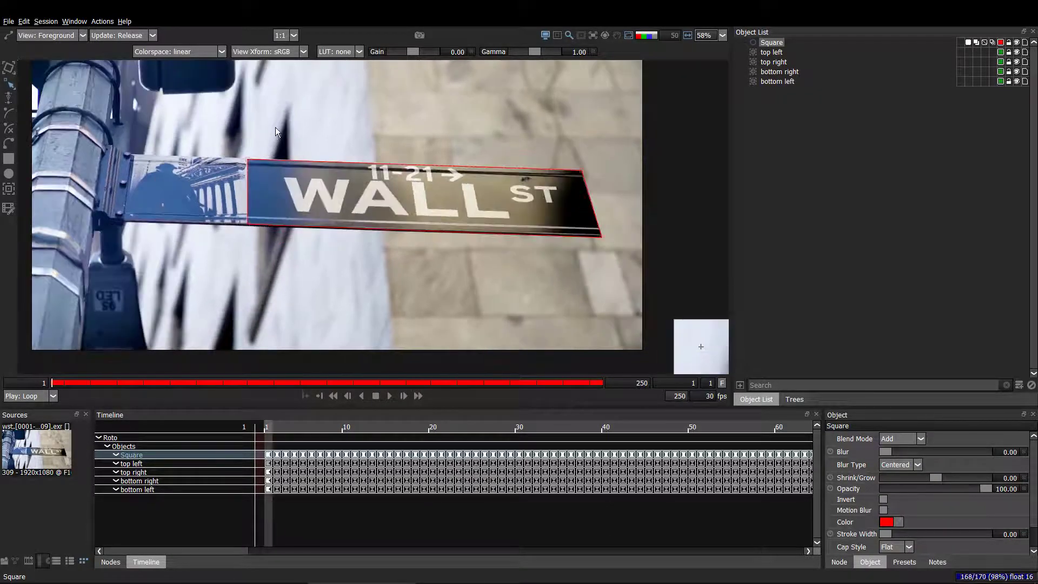
Step: Pick the Square's upper-right point, run through the clip to examine its upper corners, then return to frame 1 and clear the selection
drag(277, 126, 196, 179)
drag(535, 133, 651, 190)
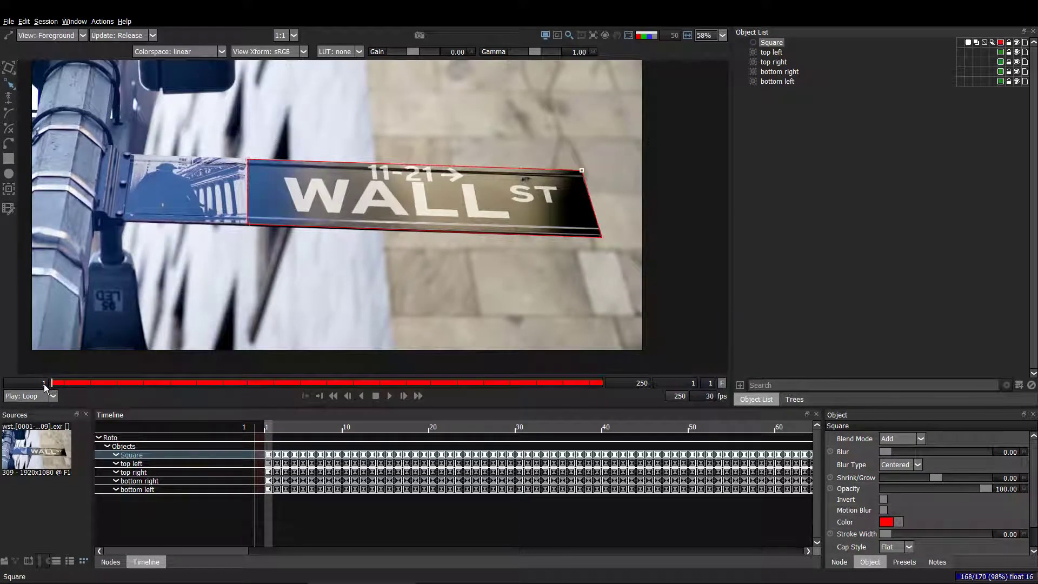
drag(44, 384, 300, 384)
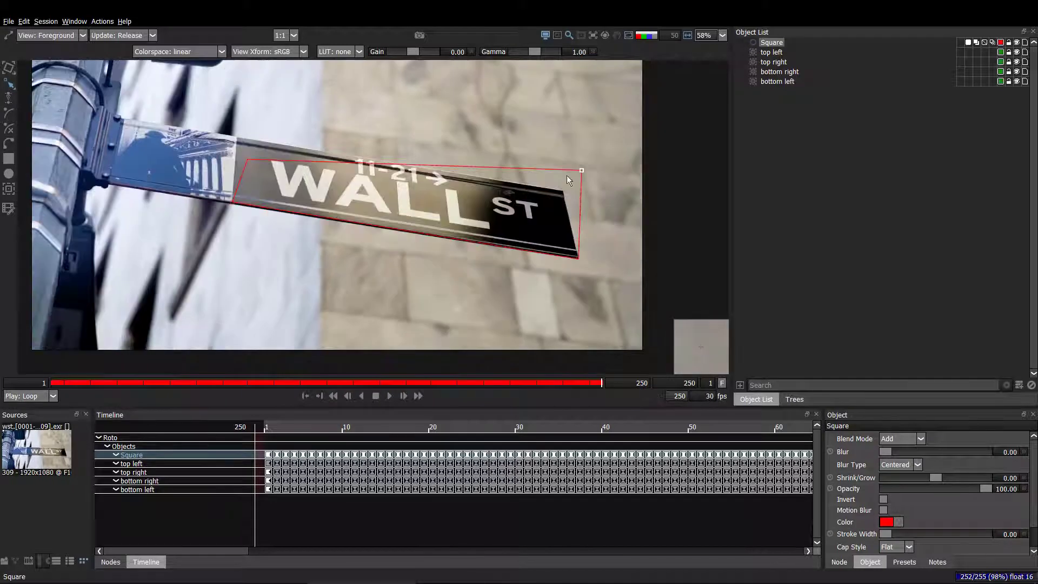
key(l)
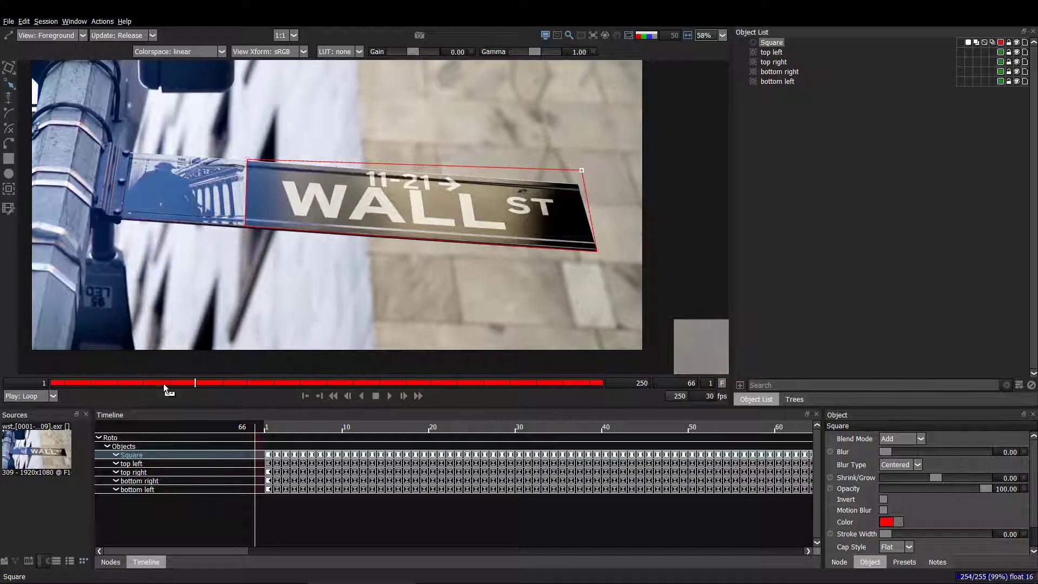
drag(196, 382, 5, 363)
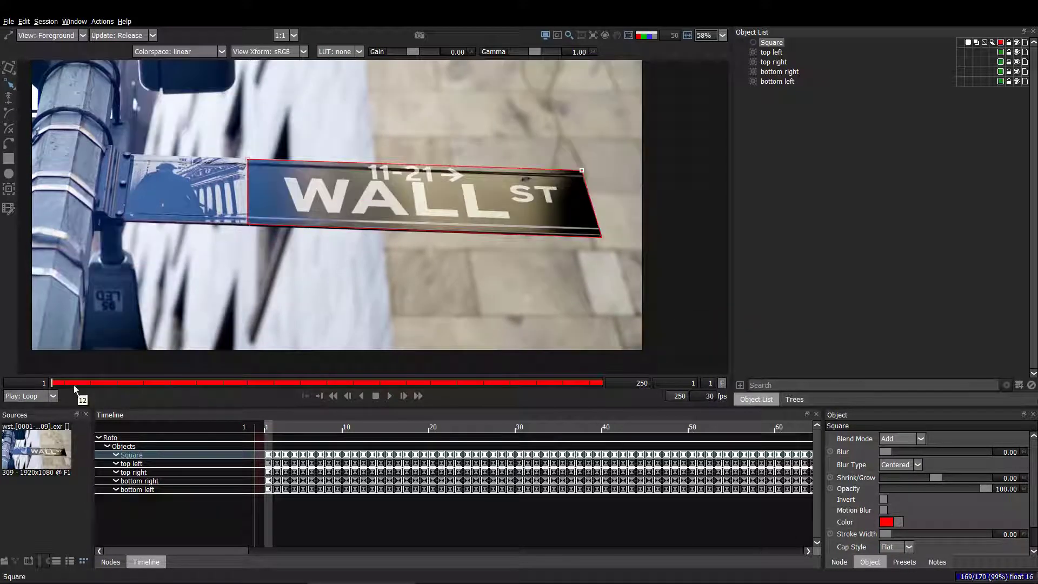
click(761, 151)
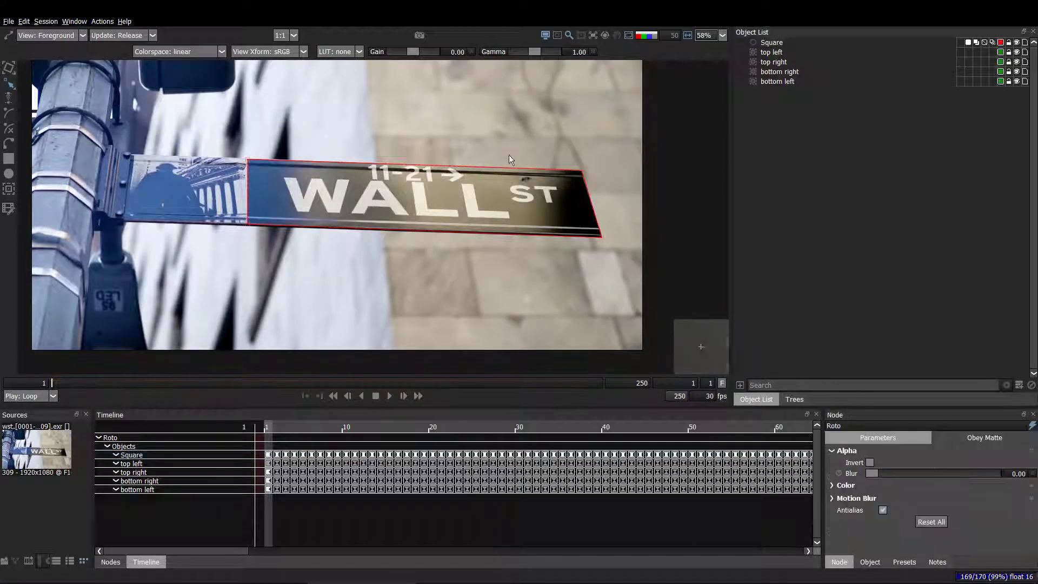
Step: Select the top right tracker and the Square shape's upper-right point together, and apply the tracker's motion to that point
click(588, 185)
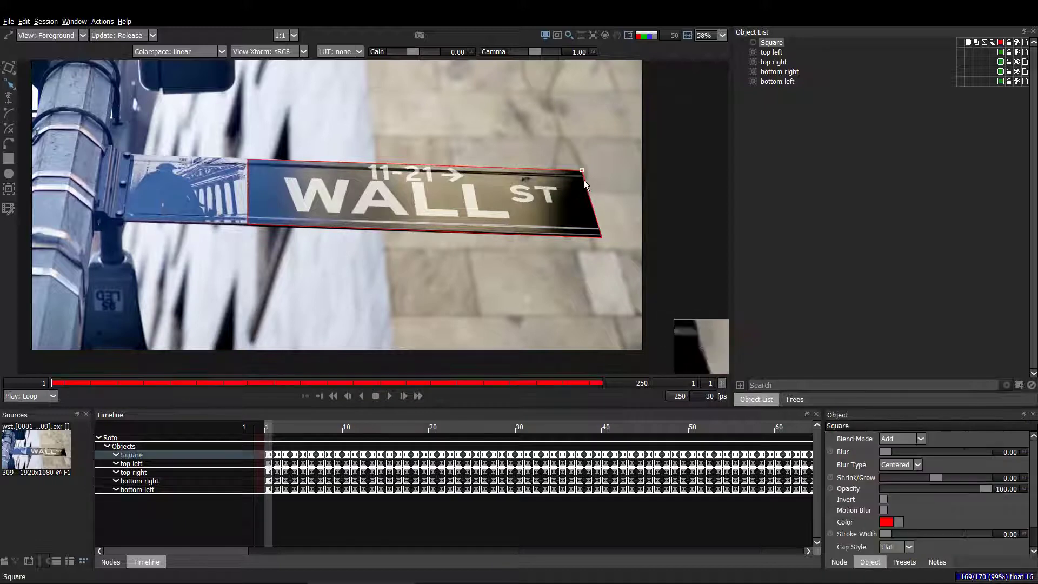
click(784, 62)
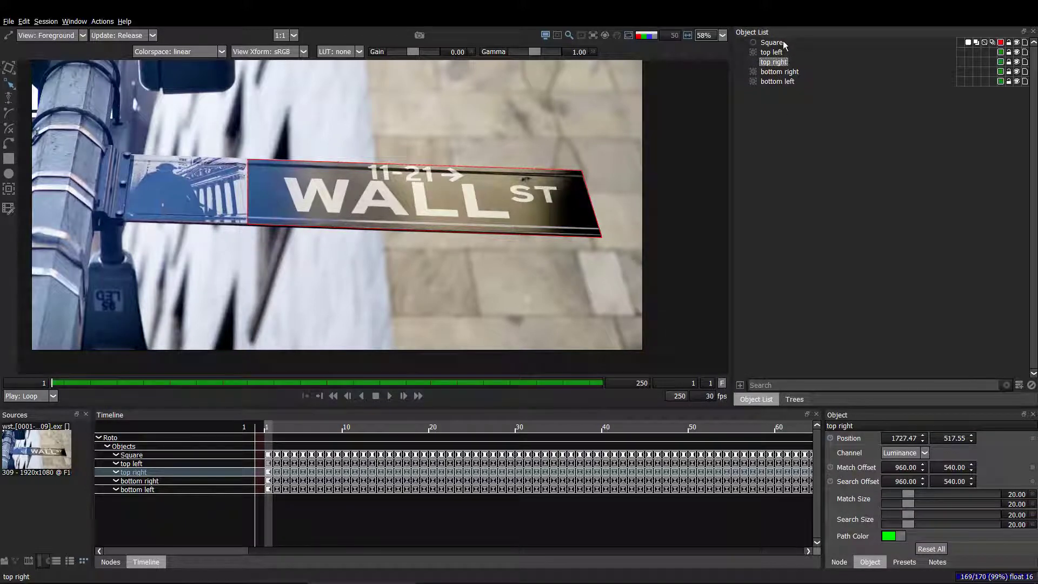
shift+click(772, 43)
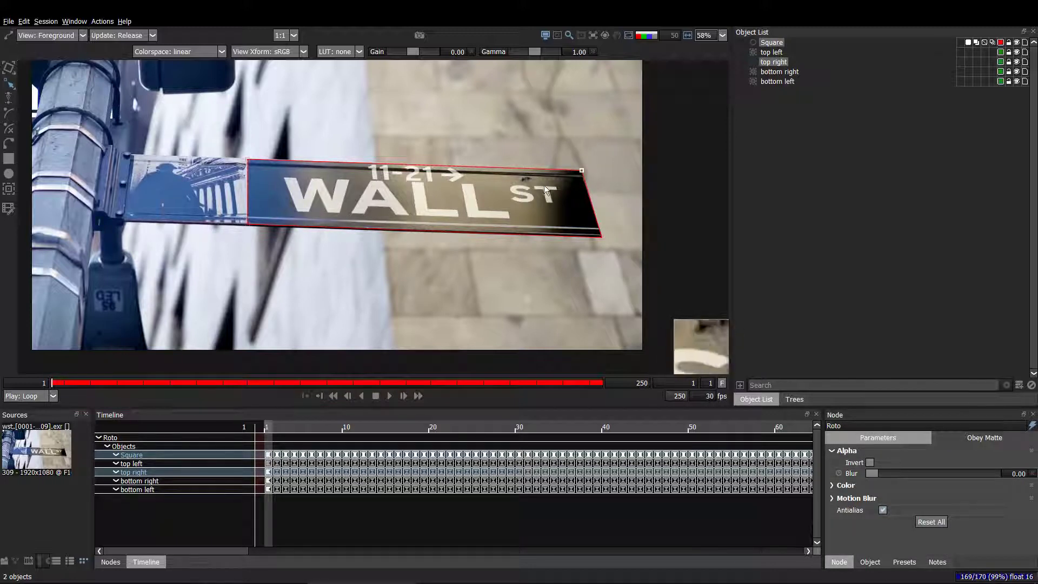
click(9, 188)
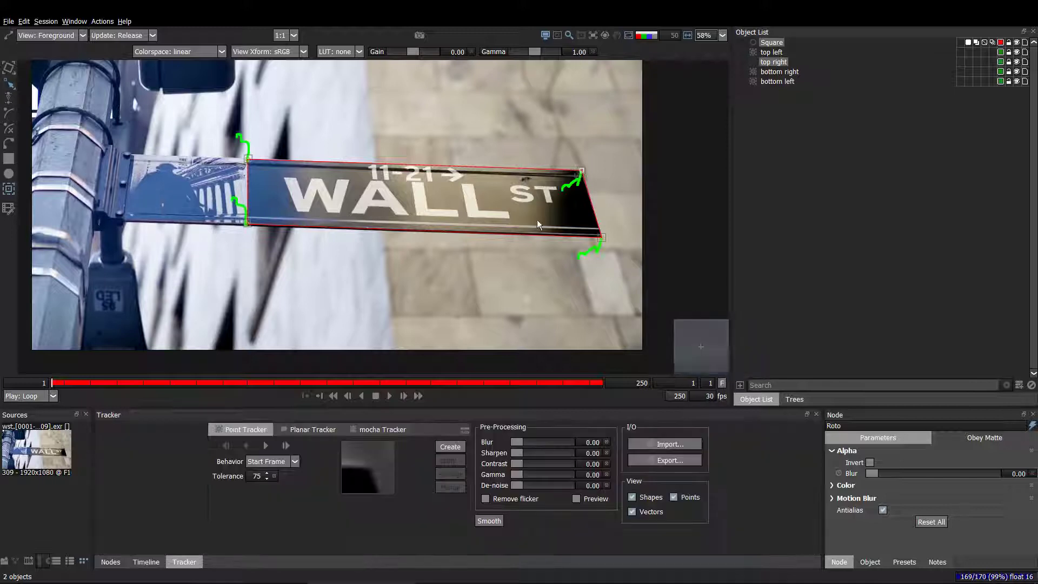
right_click(582, 170)
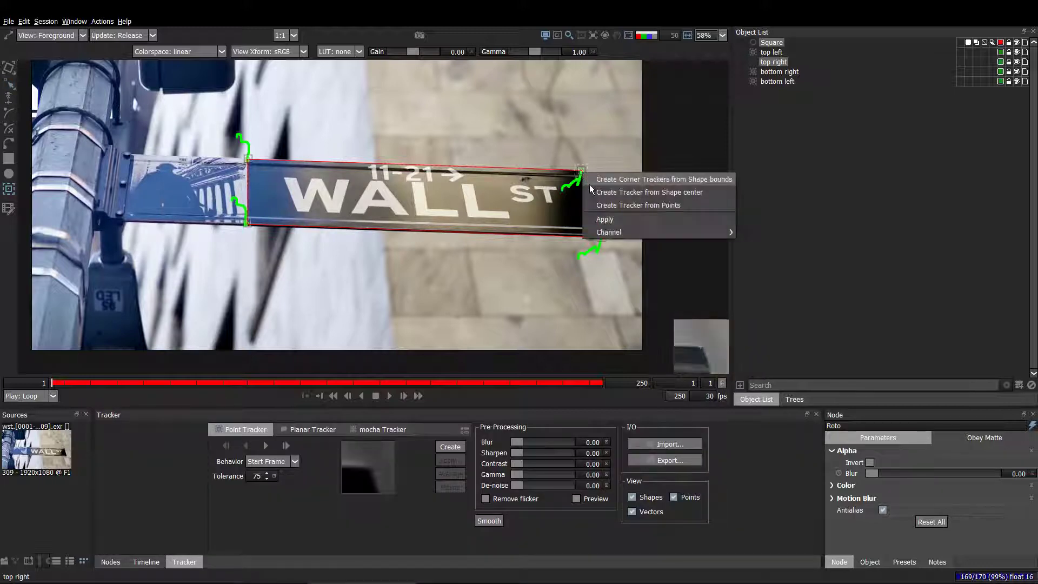
click(601, 221)
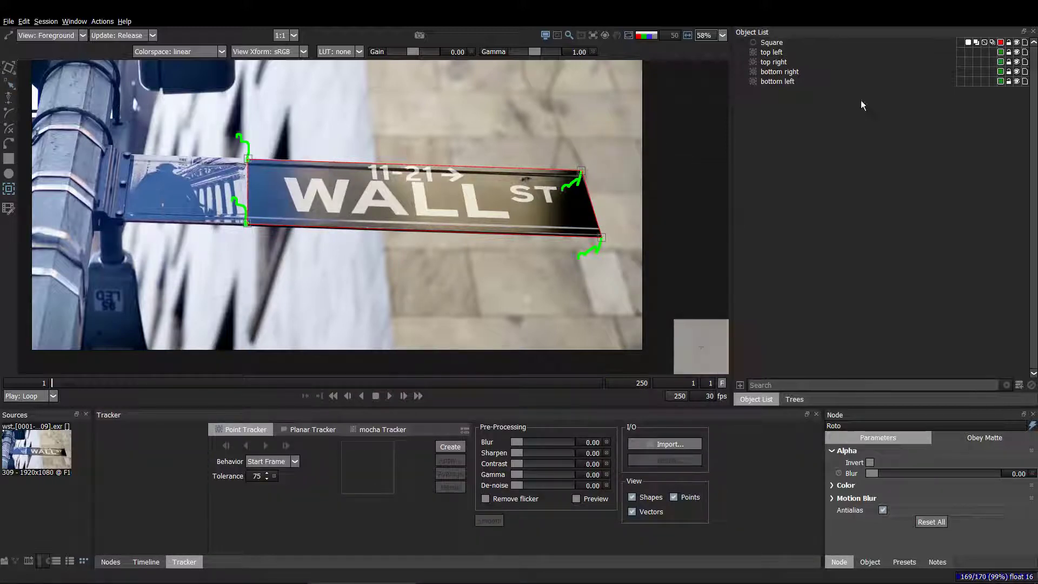
Step: Select the top left tracker with the Square shape, play the clip to check the shape's corners, and return to frame 1
click(776, 52)
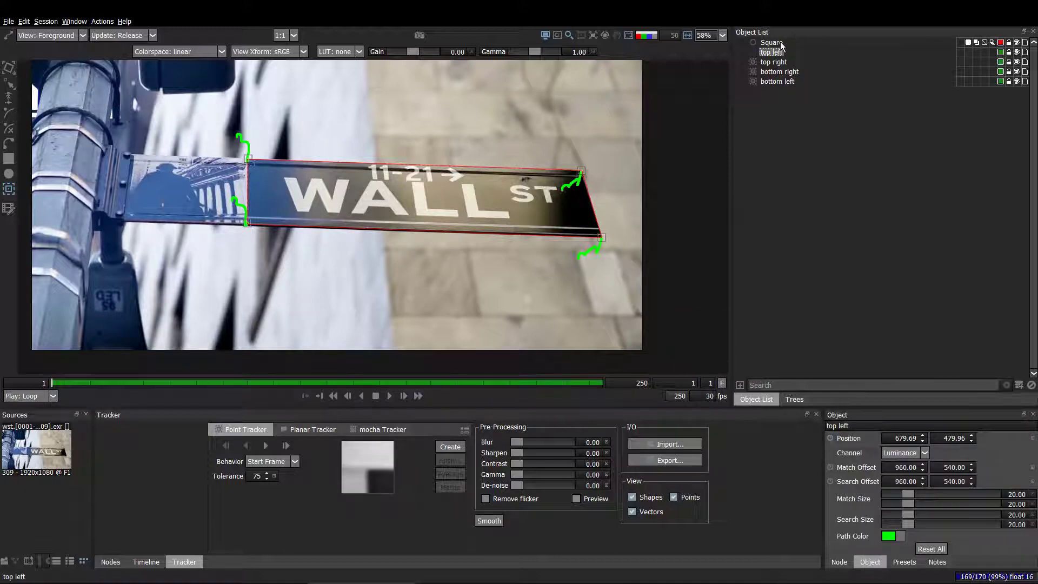
click(771, 43)
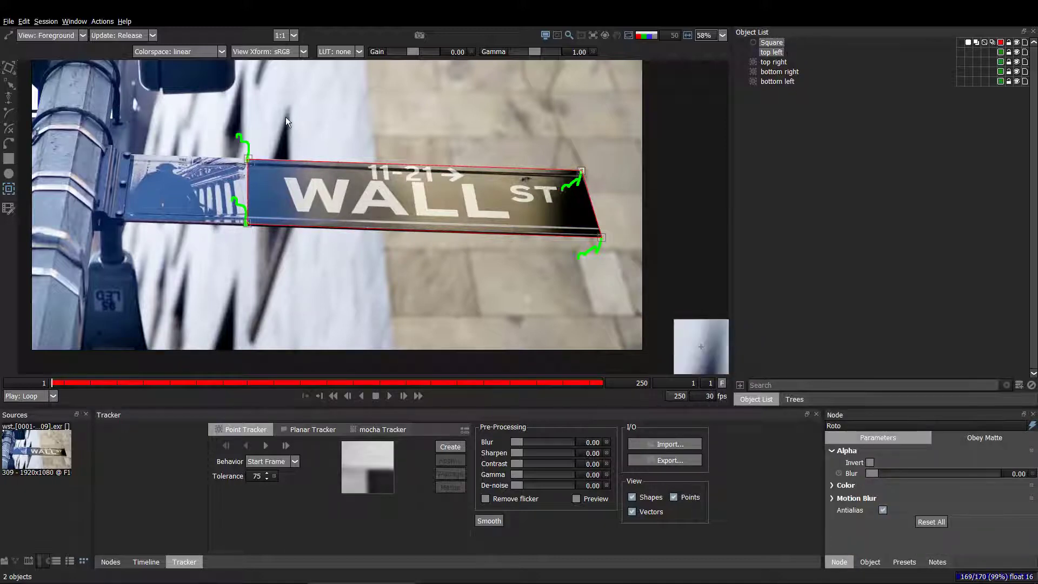
scroll(272, 147, up, 5)
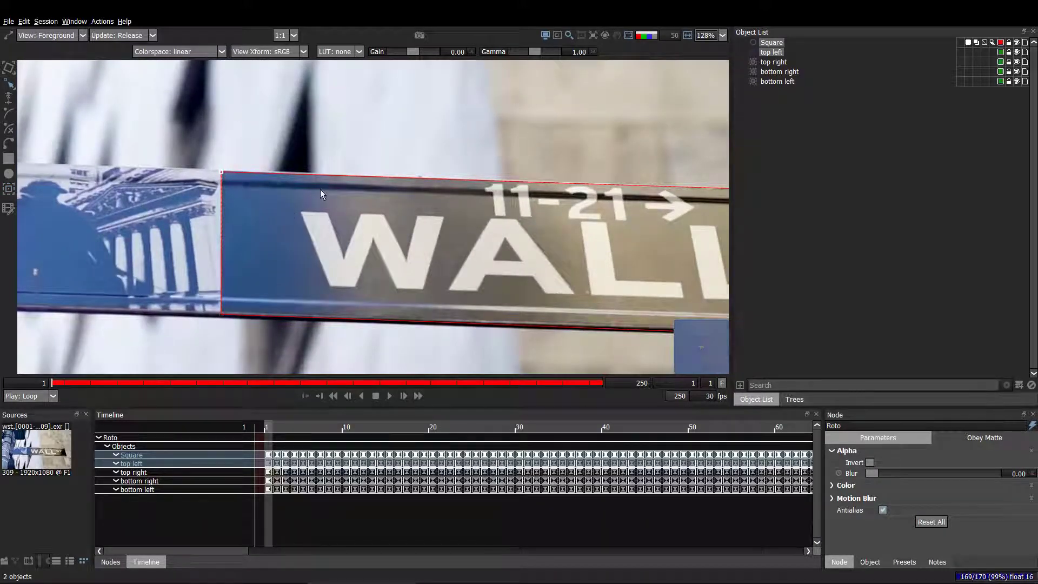
scroll(321, 194, down, 7)
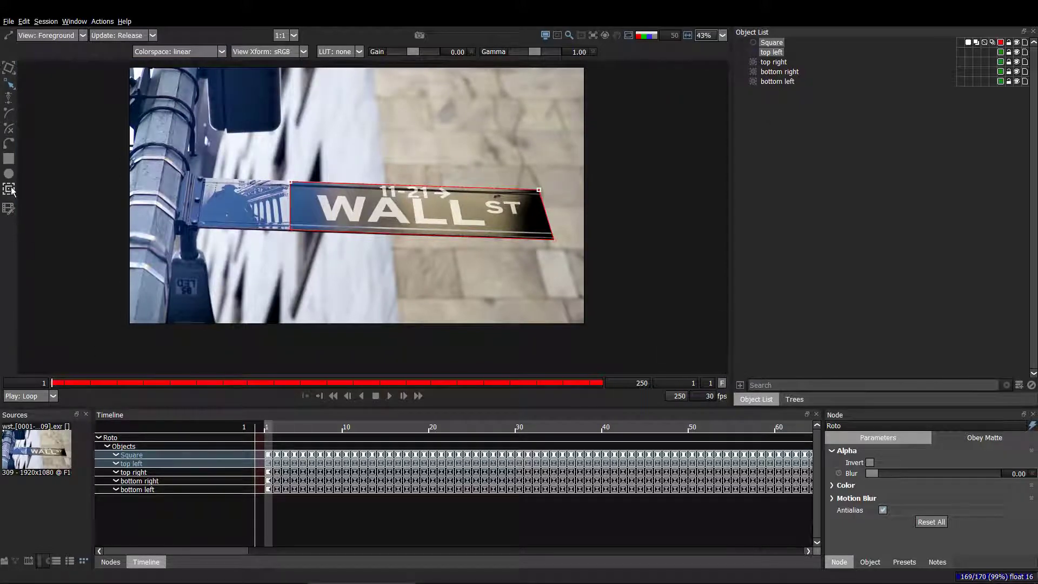
scroll(449, 230, up, 2)
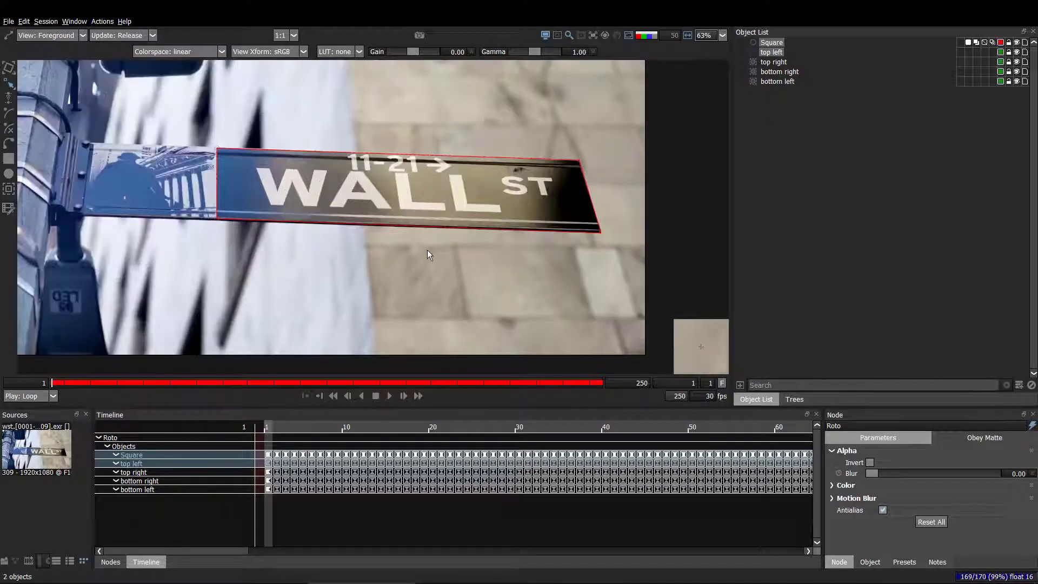
key(space)
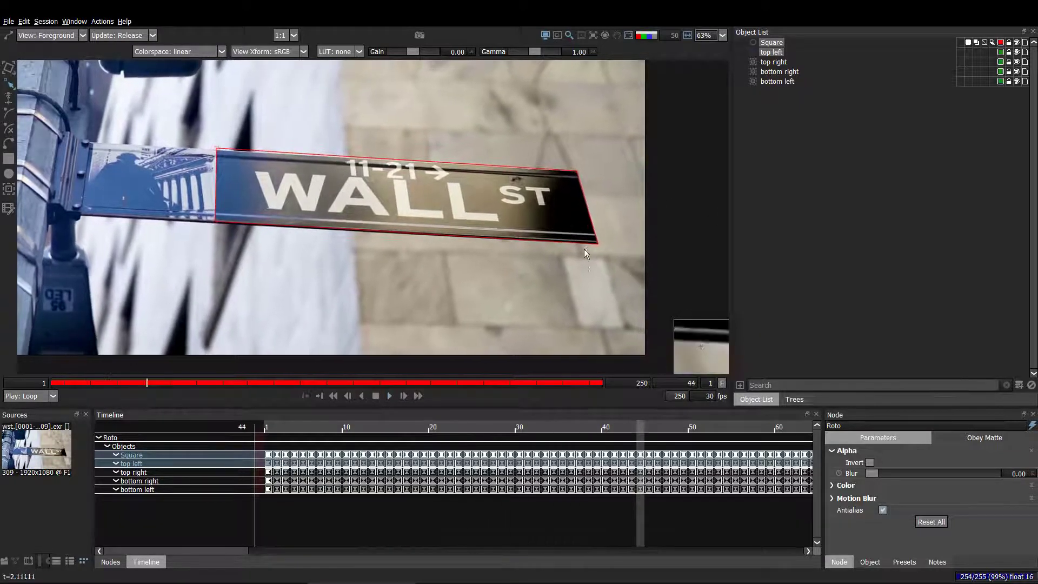
drag(208, 384, 9, 375)
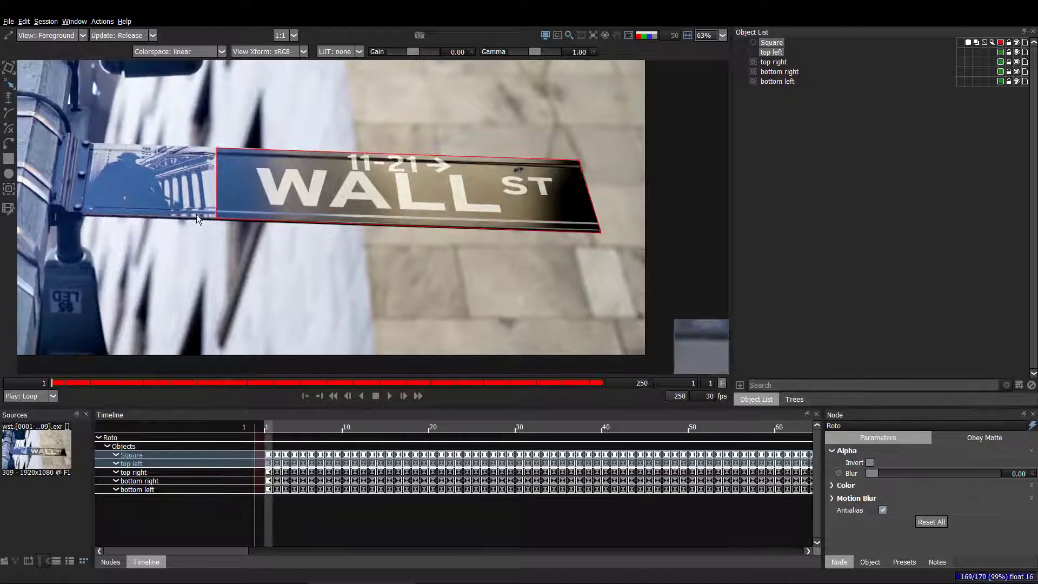
Step: Select the top left tracker and the Square shape's upper-left point together, and apply the tracker's motion to that point
click(779, 52)
ctrl+click(779, 43)
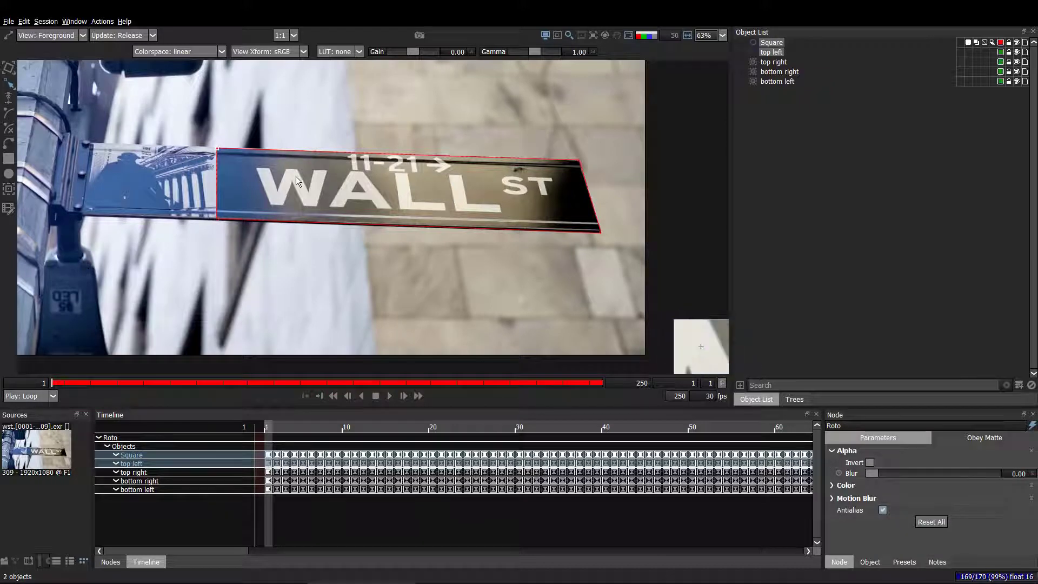
click(8, 191)
right_click(215, 150)
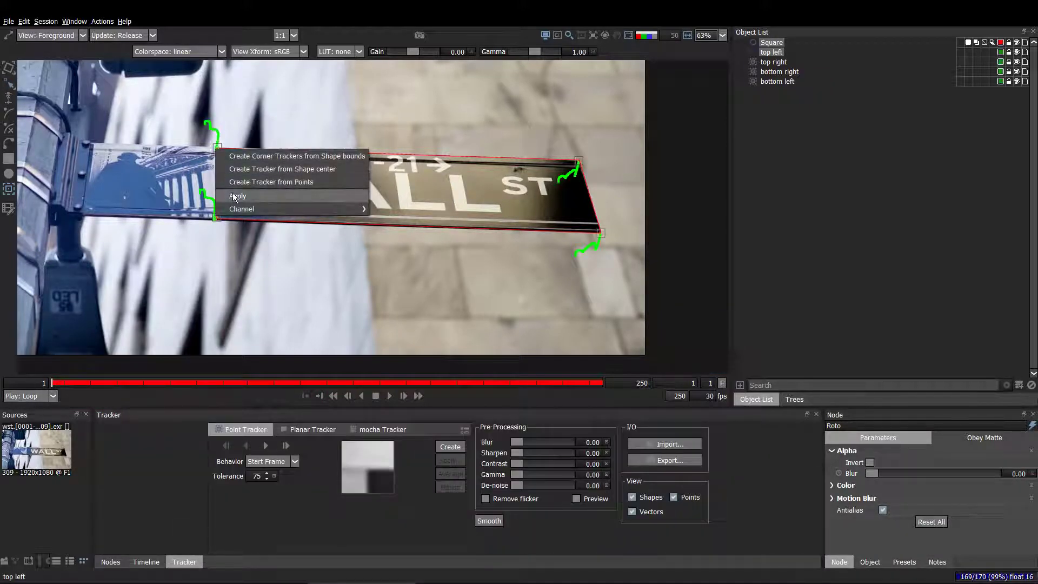
click(232, 193)
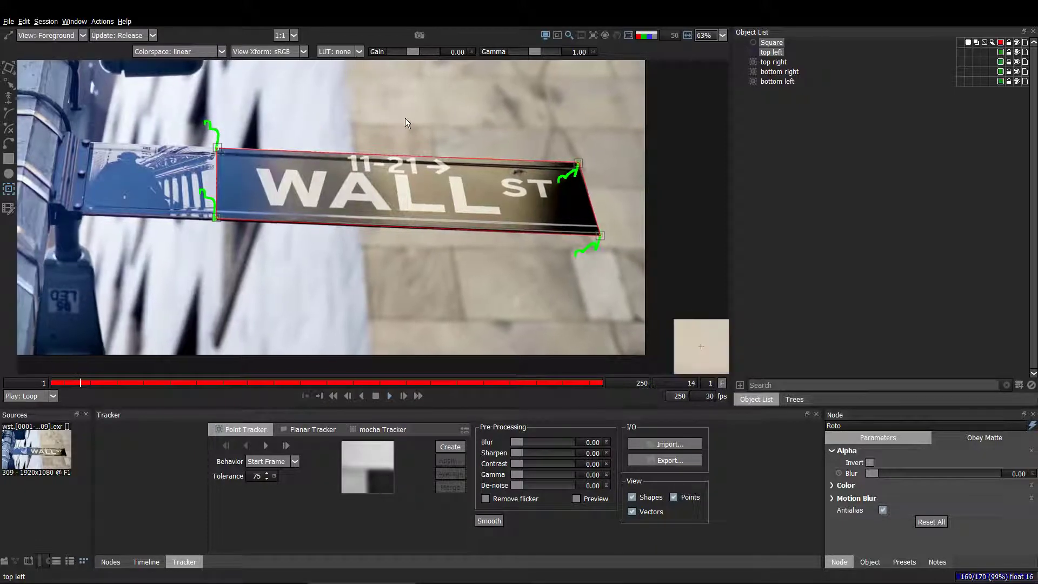